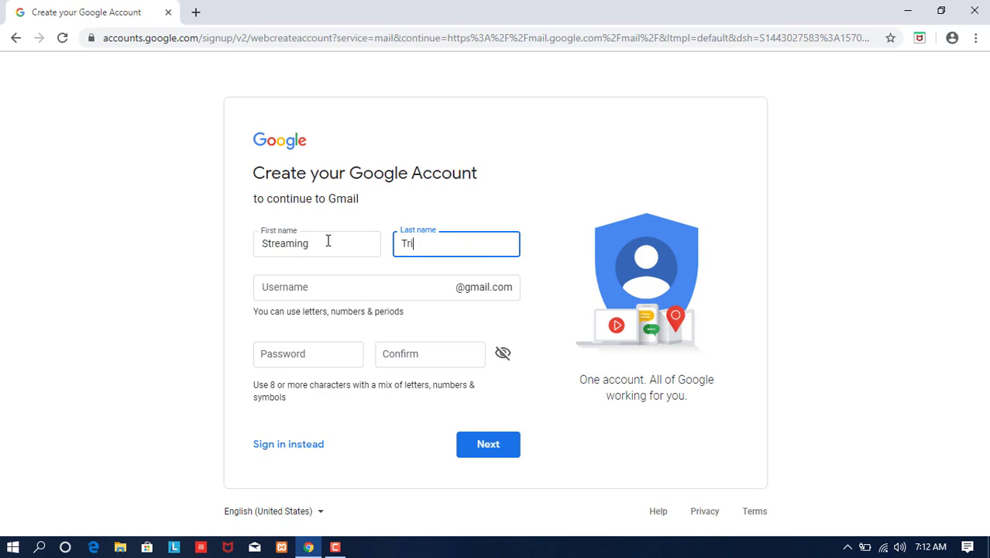
Complete the last name Trident, choose a username, enter and confirm the password, and submit.
text(dent)
key(Tab)
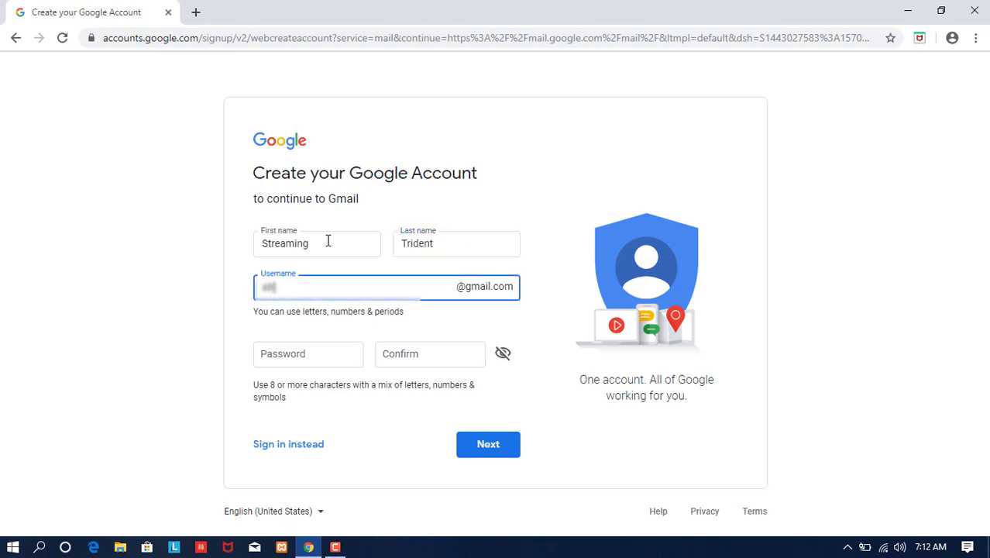
text(streamtride)
key(Tab)
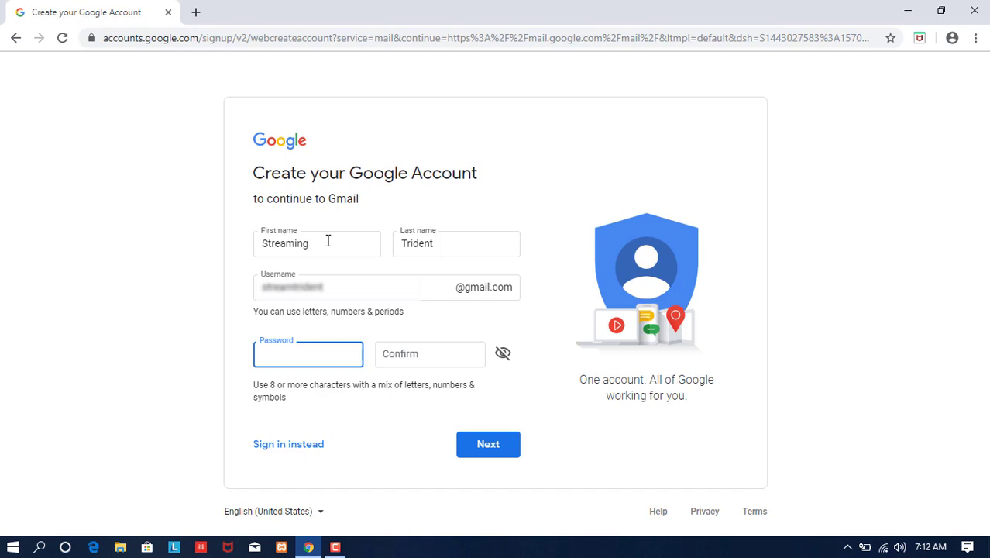
text(••)
key(Tab)
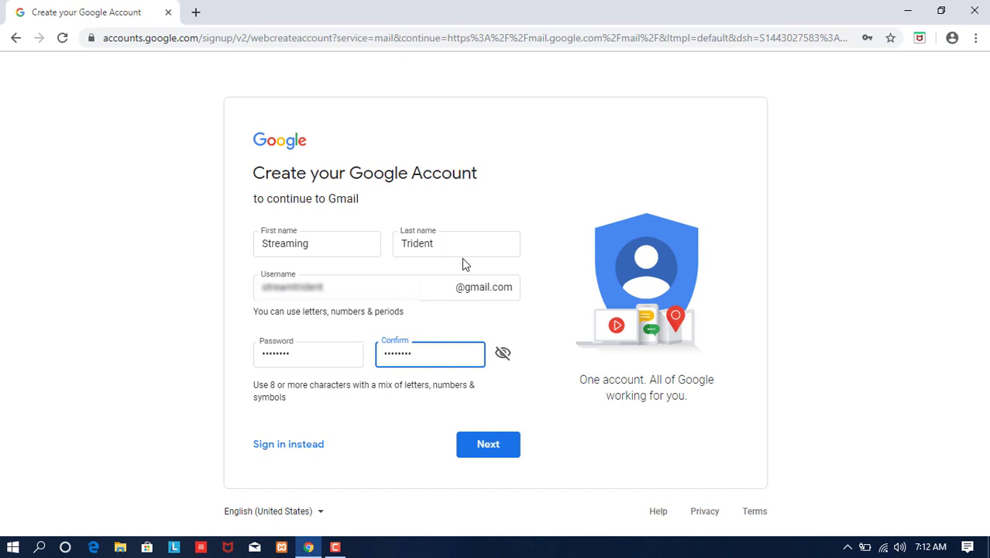
click(487, 452)
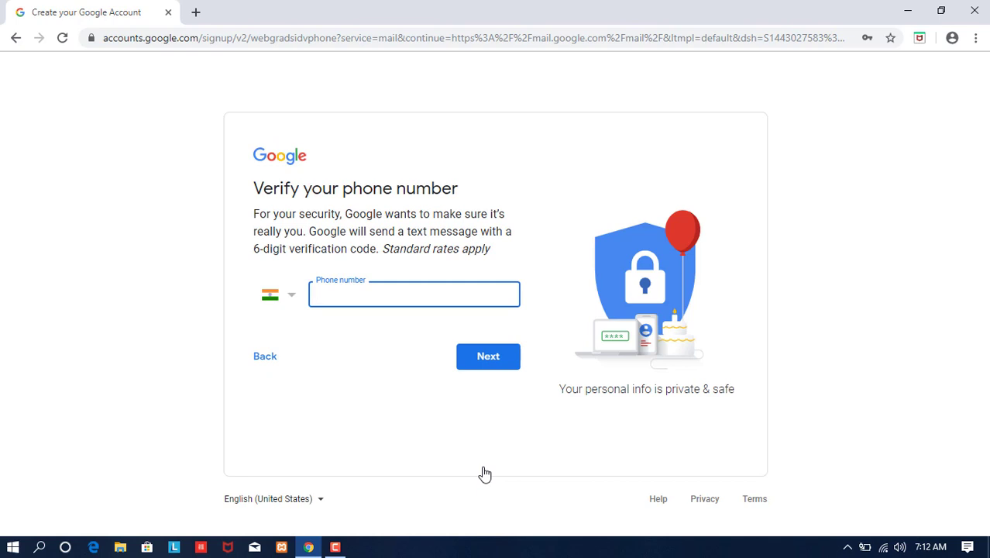
Enter the phone number, request the code, and verify with the six-digit SMS code.
click(383, 296)
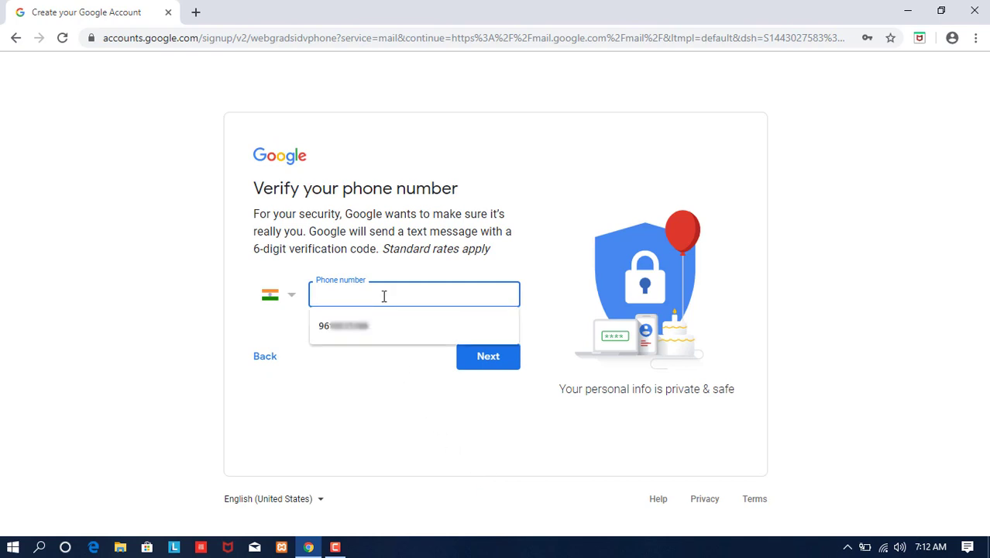
click(358, 361)
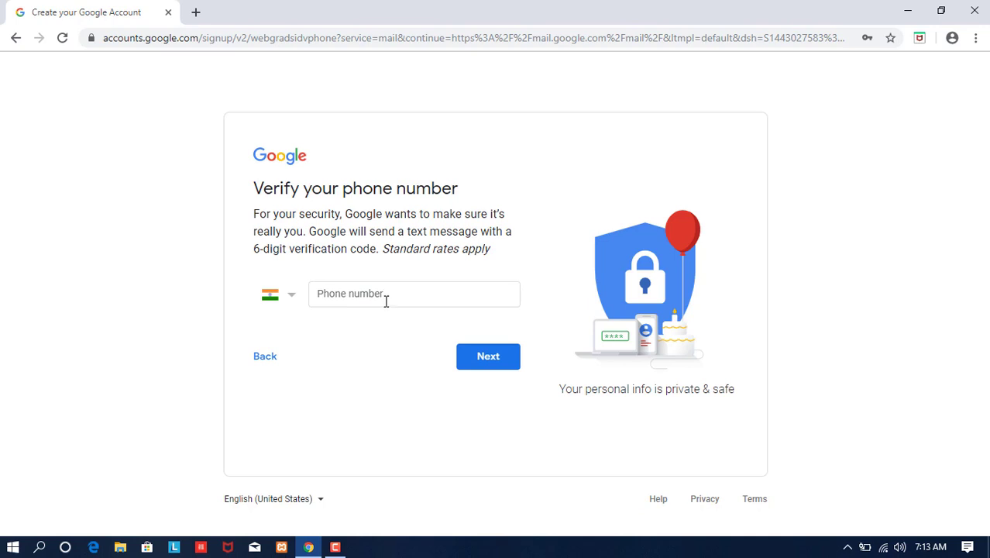
click(387, 299)
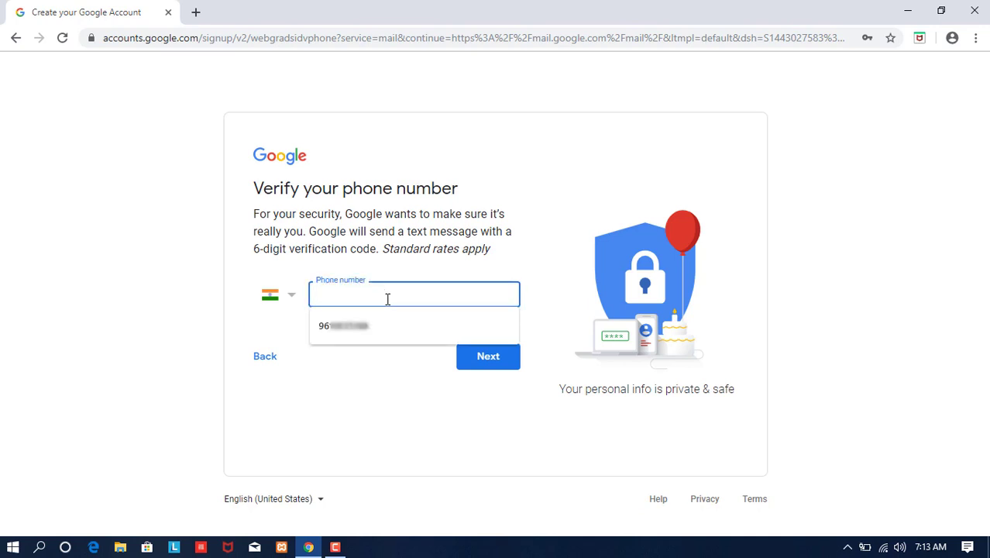
text(85)
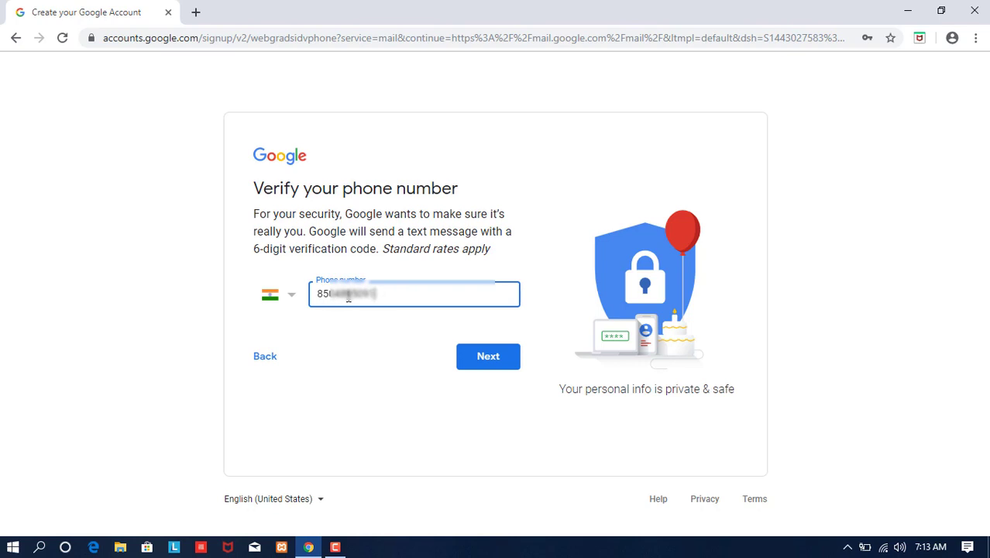
click(488, 358)
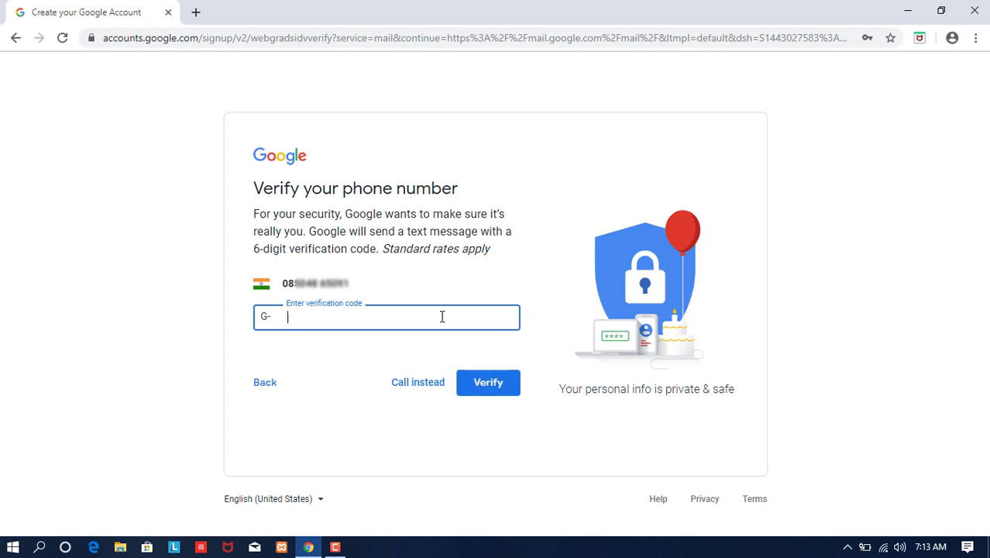
click(480, 381)
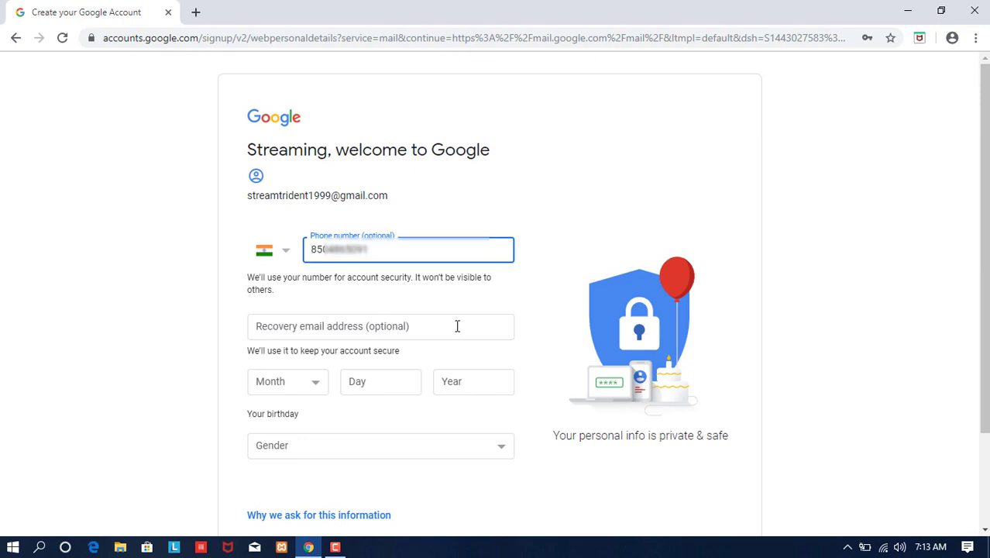
Enter birthday January 01, 1999, pick Male as gender, and continue past the personal details page.
scroll(431, 336, down, 2)
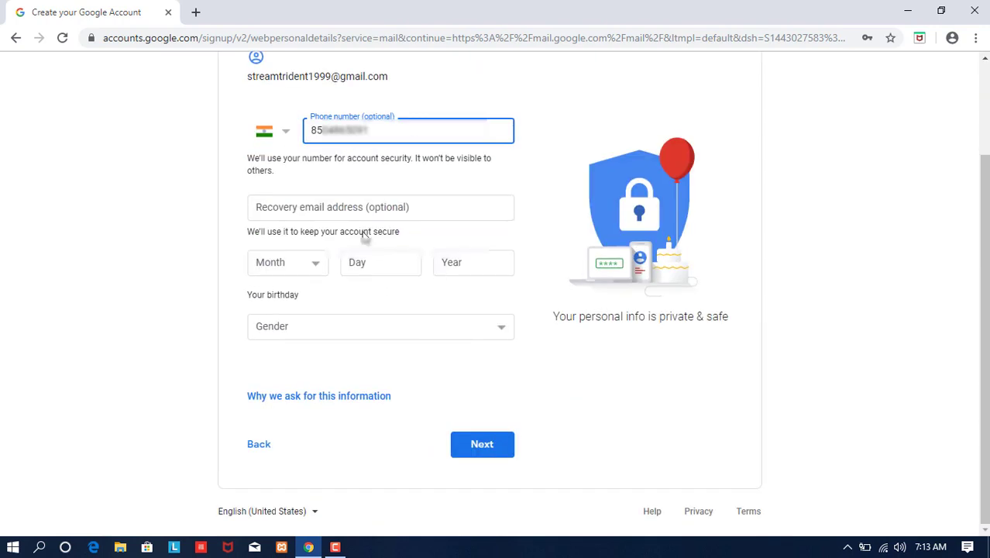
click(391, 210)
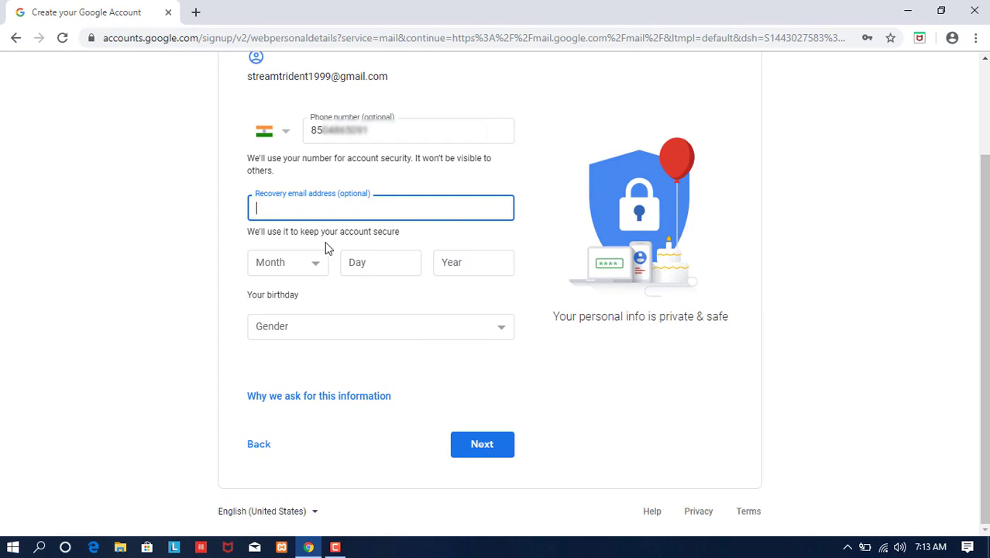
click(311, 261)
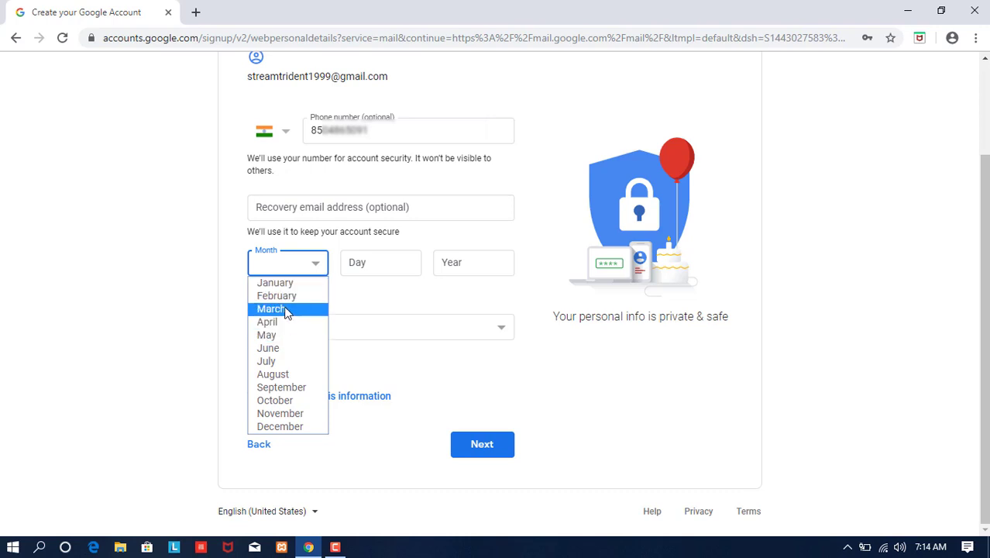
click(285, 285)
click(378, 261)
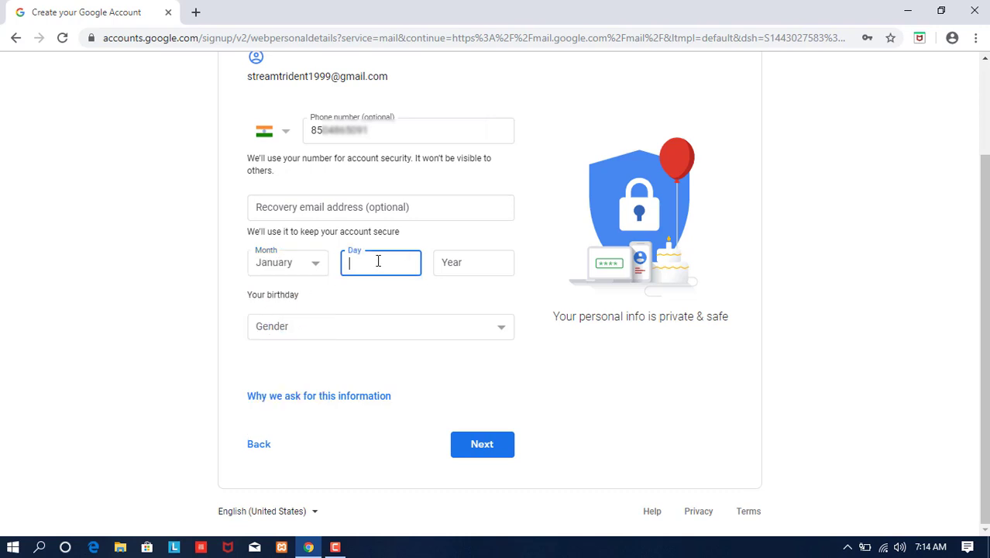
text(01)
click(454, 267)
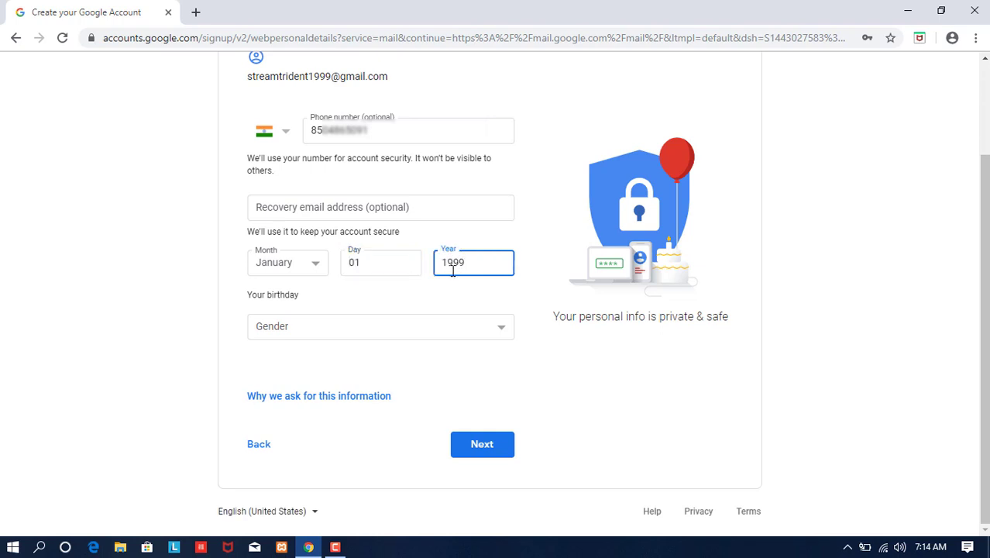
click(413, 269)
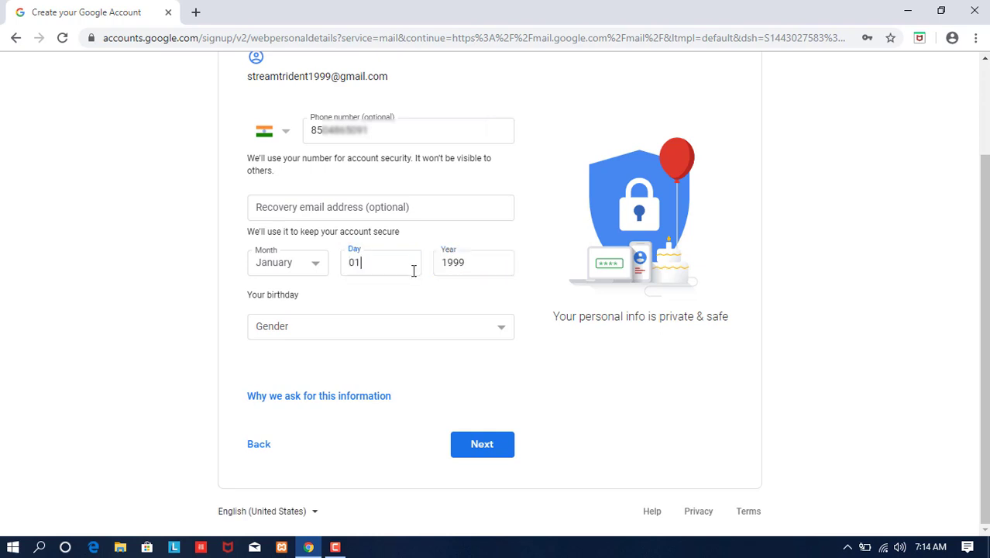
click(420, 332)
click(315, 361)
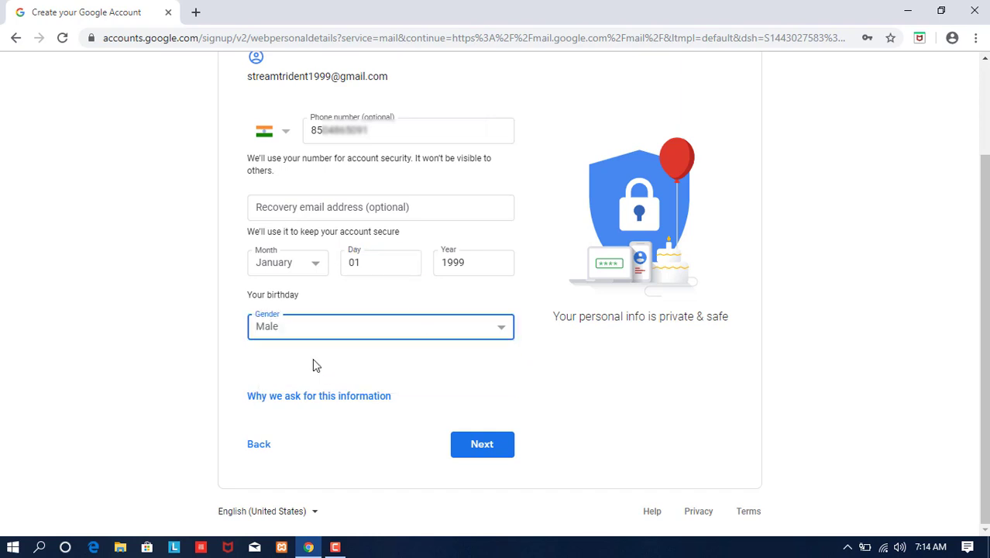
click(475, 446)
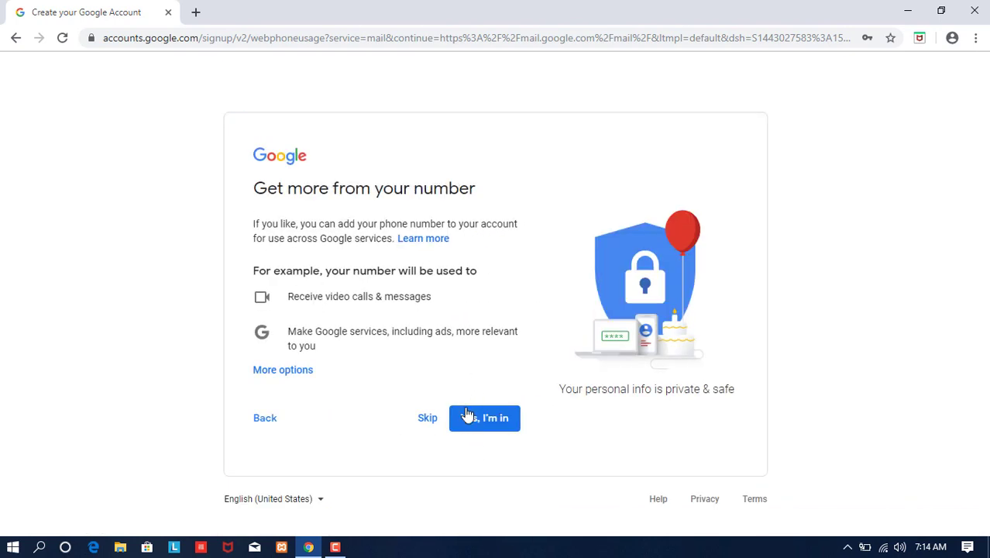
Opt in with 'Yes, I'm in' and agree to Google's Privacy and Terms.
click(468, 416)
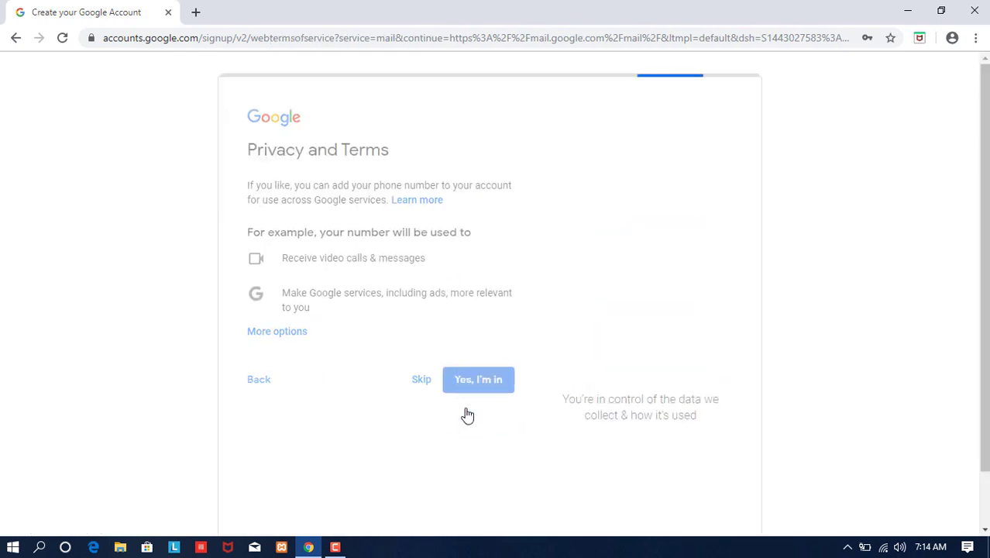
scroll(466, 413, down, 8)
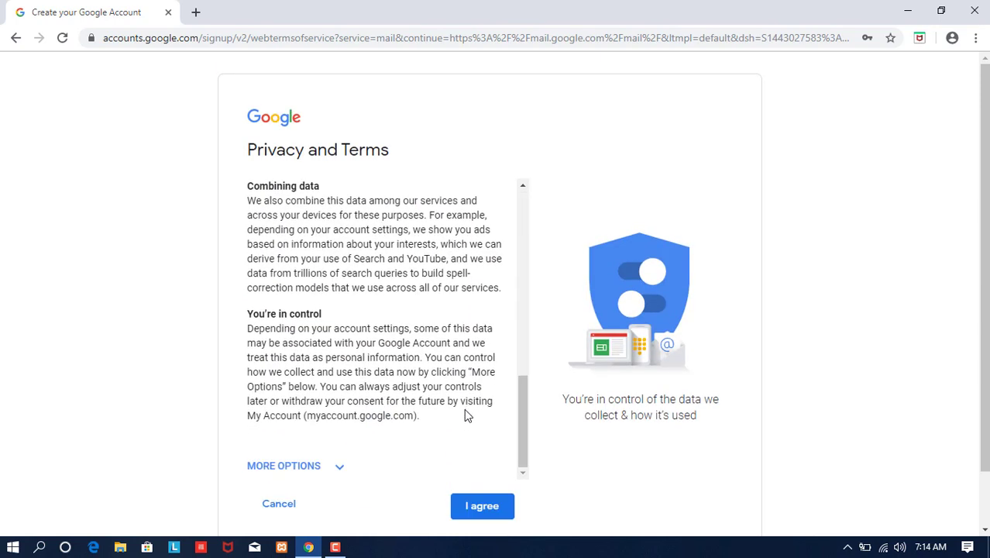
click(474, 506)
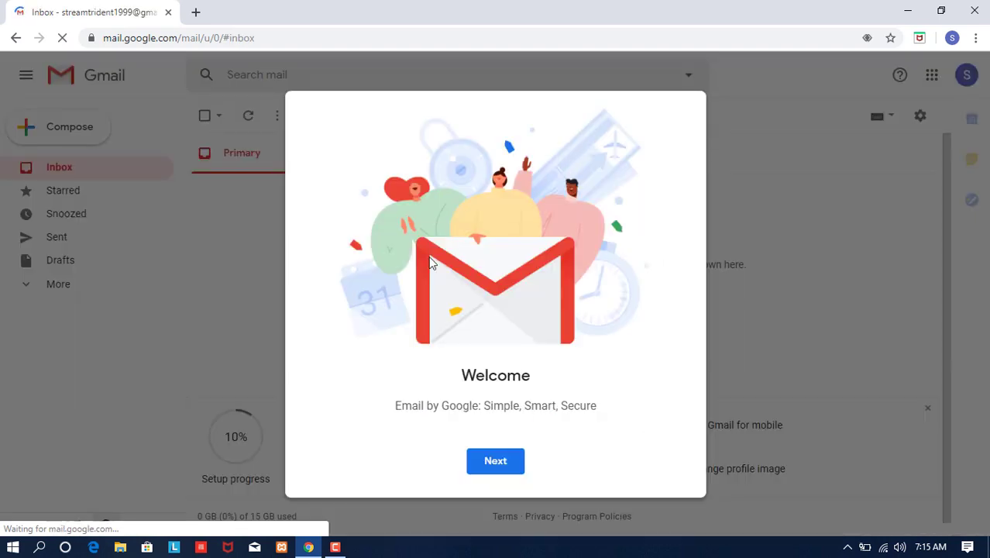
Clear the Gmail welcome dialogs keeping Default view, then go to youtube.com/user in a new tab.
click(510, 461)
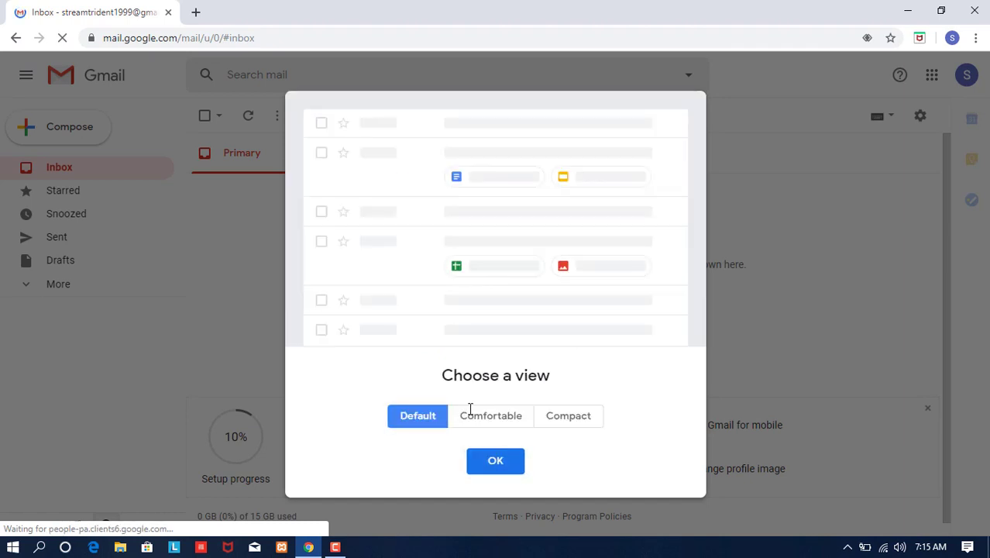
click(491, 468)
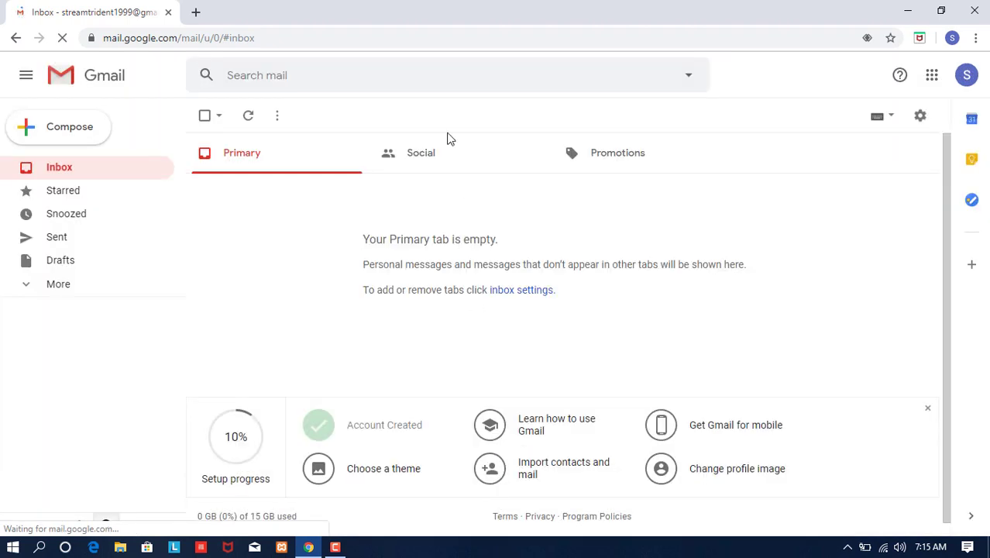
click(195, 12)
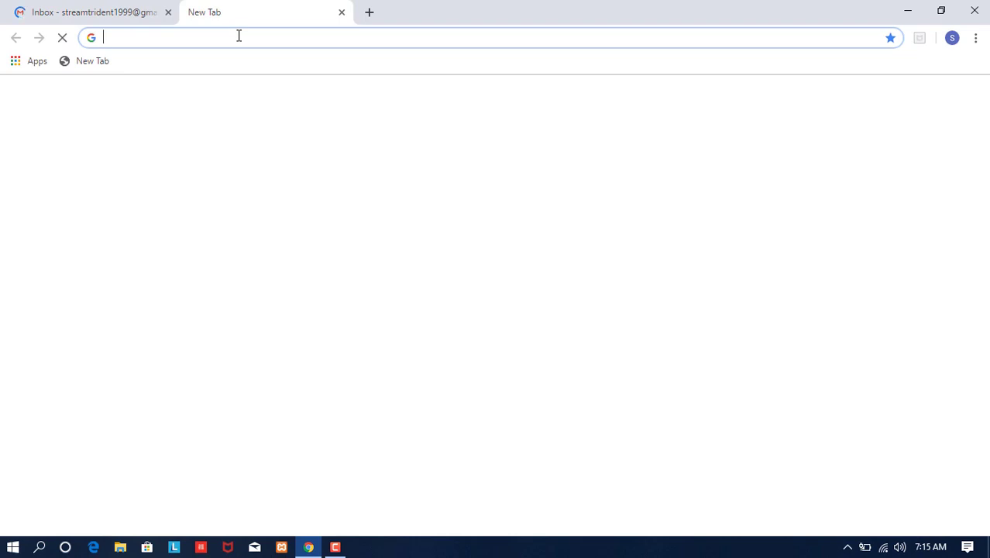
text(youtube)
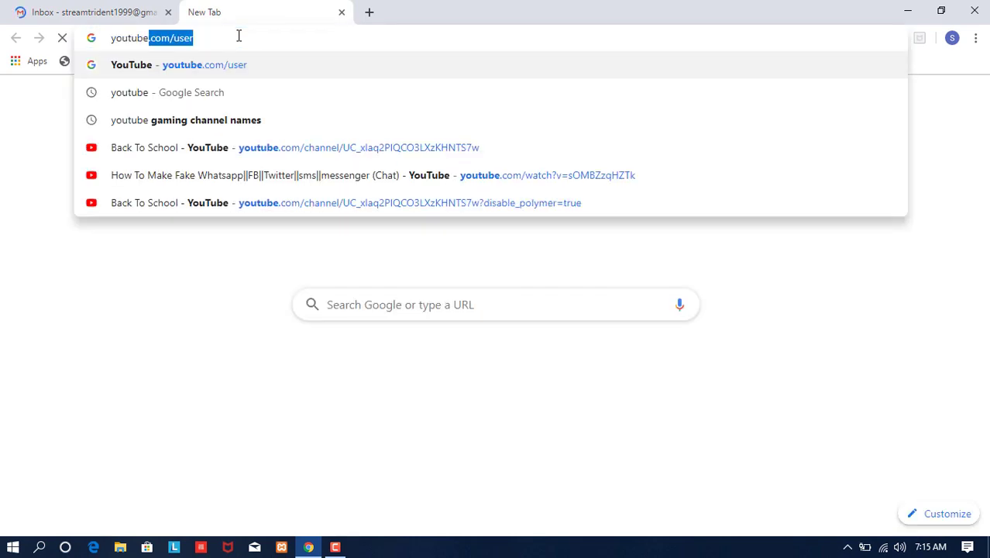
key(Right)
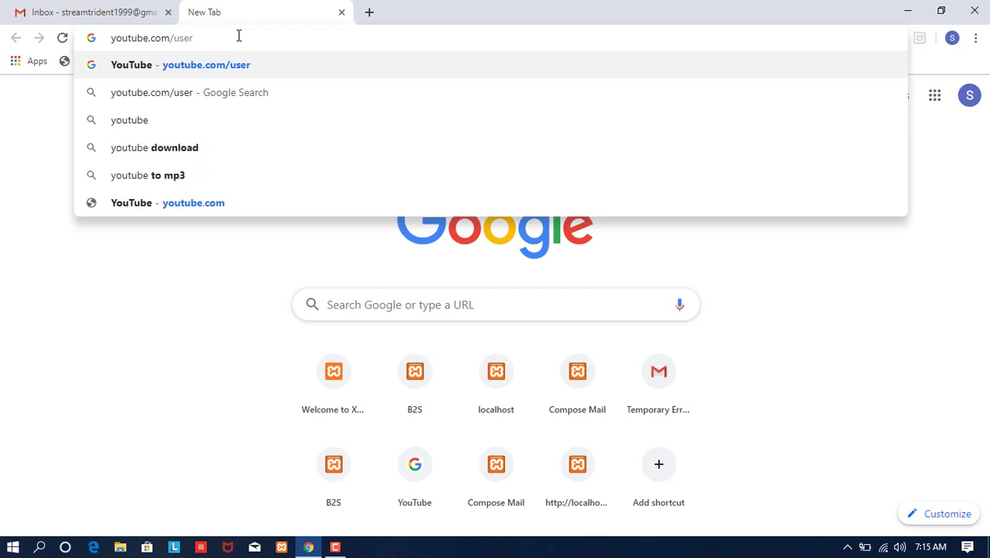
key(Return)
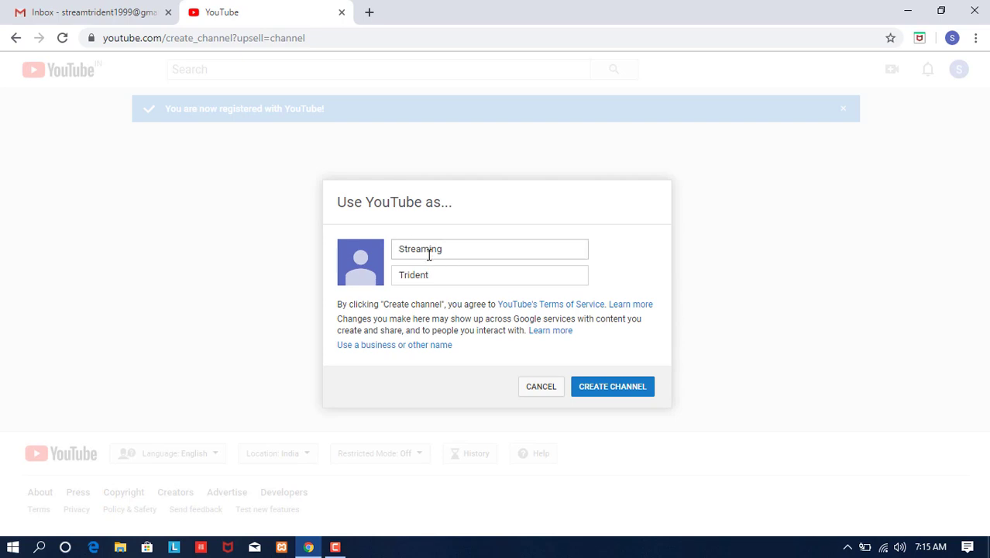
Keep the first name Streaming and last name Trident and create the channel.
click(461, 256)
click(437, 275)
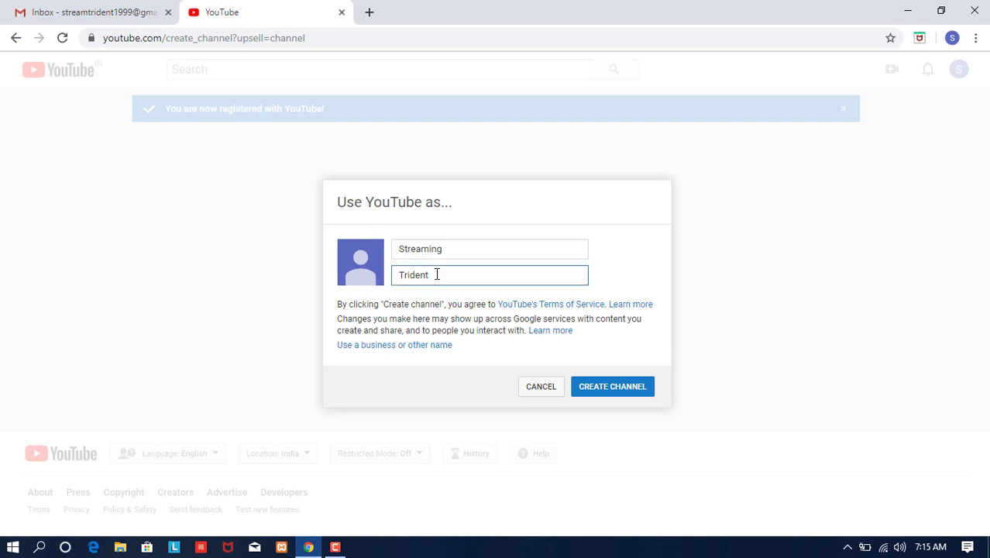
click(453, 250)
click(449, 276)
click(469, 251)
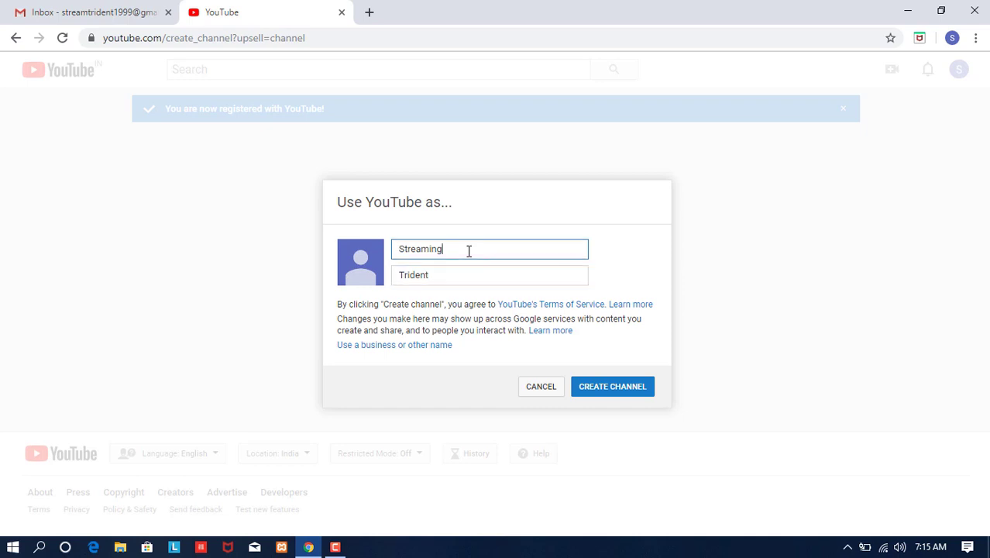
click(467, 274)
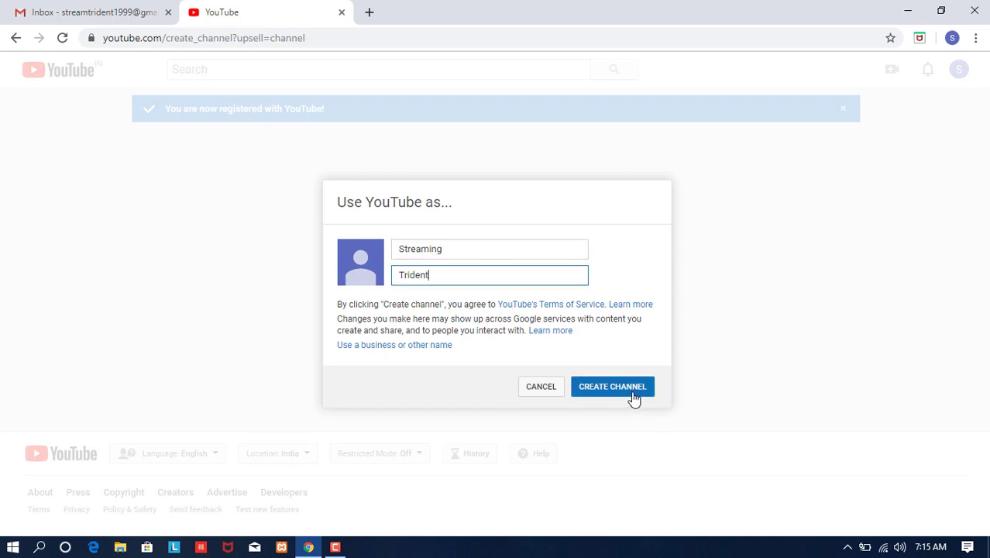
click(378, 272)
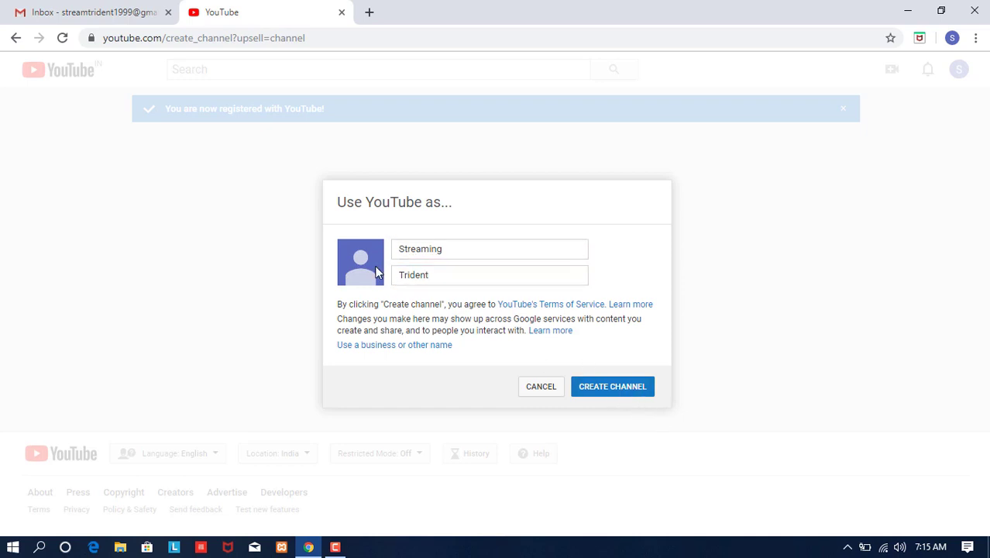
click(620, 390)
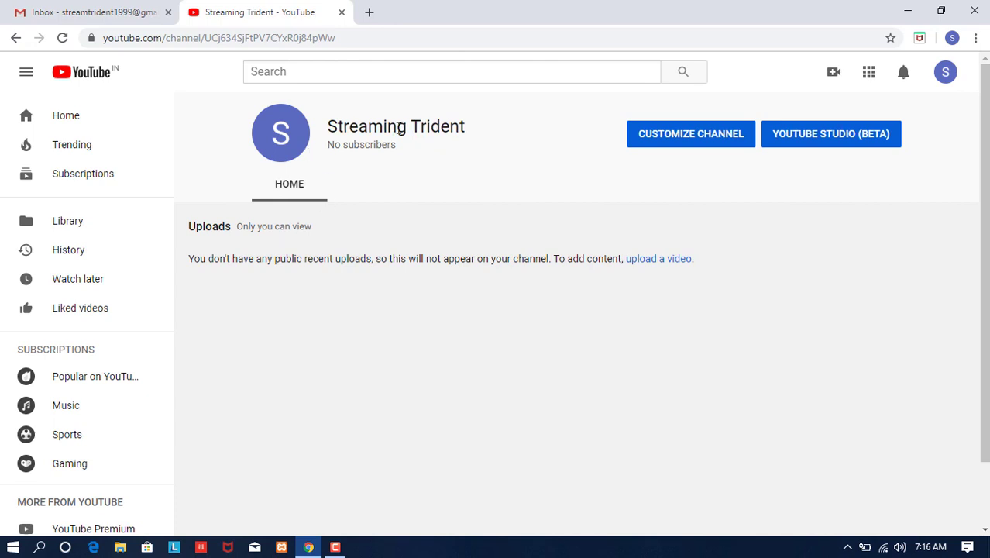
From Customize channel, open the channel icon's Google About me photo page.
drag(330, 130, 461, 129)
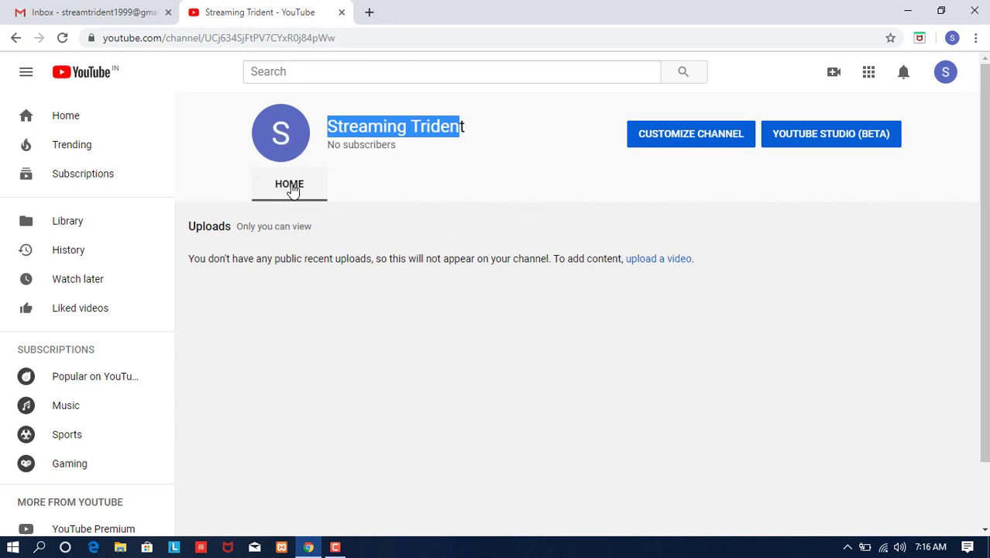
click(741, 298)
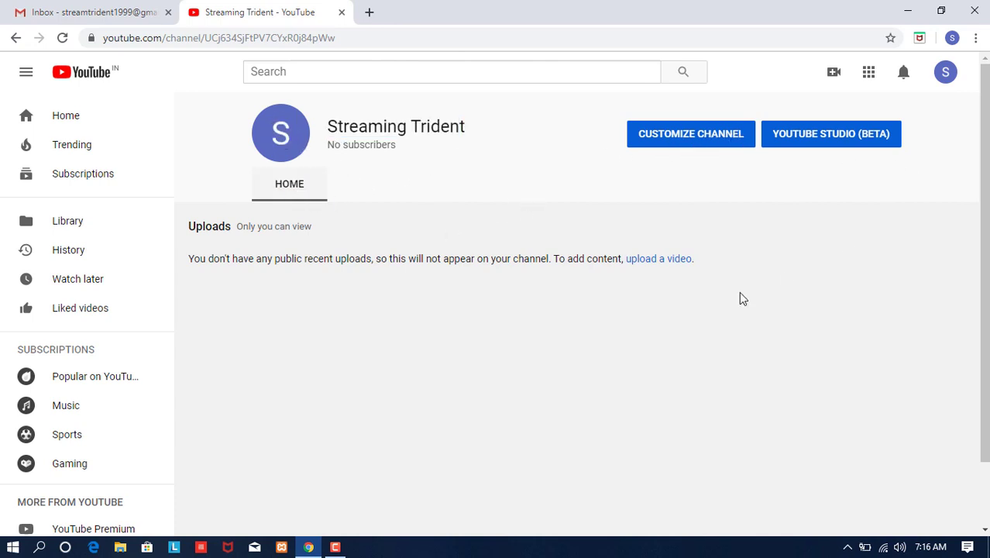
click(674, 145)
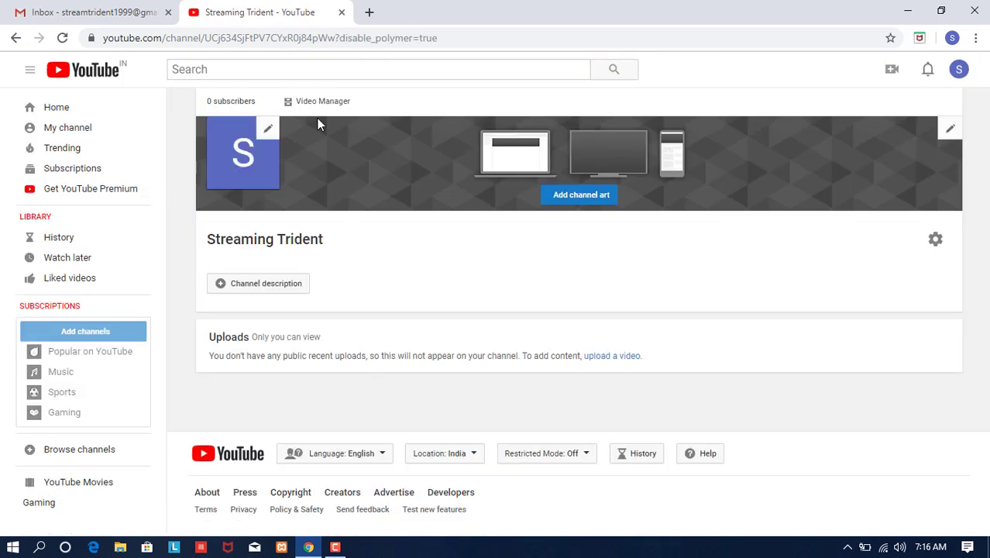
click(267, 134)
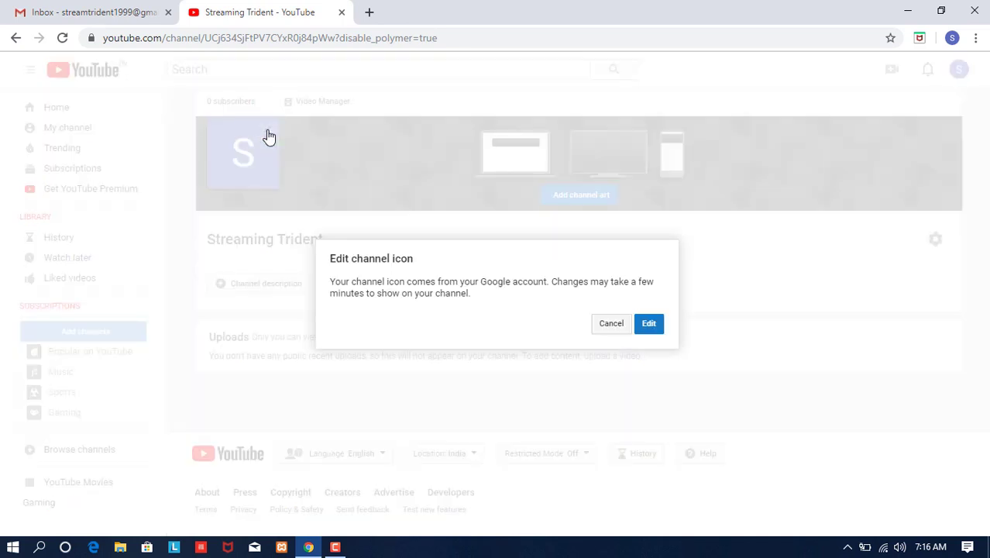
click(649, 324)
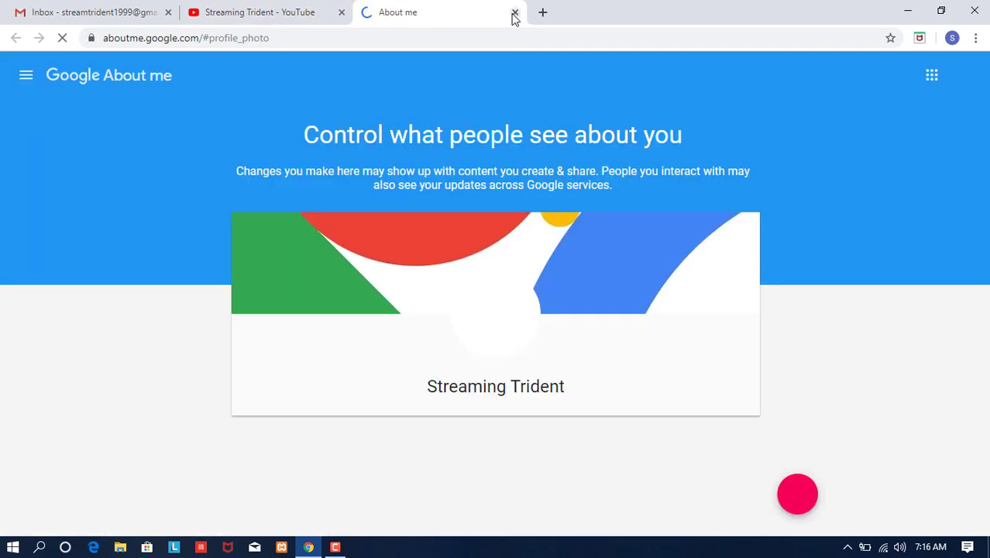
click(515, 13)
click(272, 136)
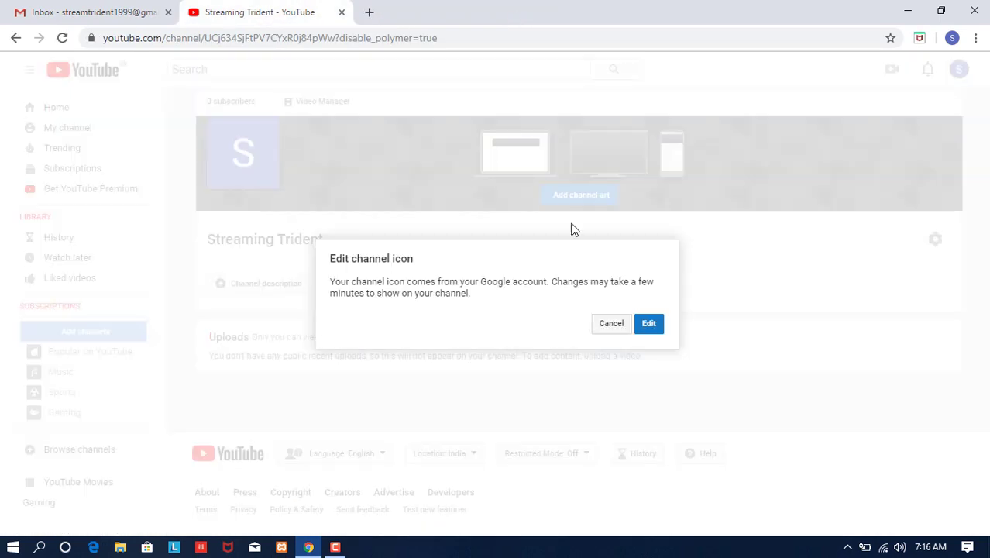
click(649, 323)
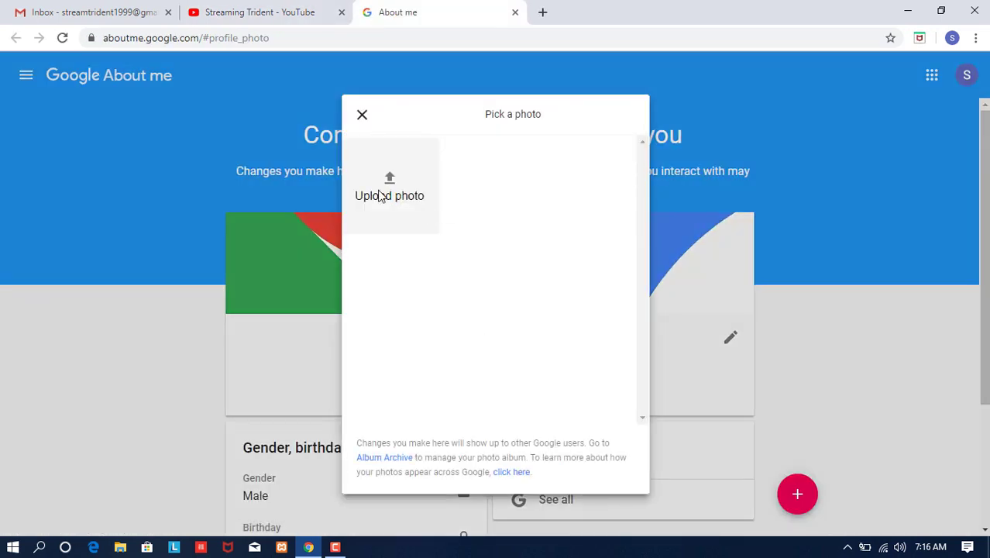
Upload the streaming trident logo from the Desktop's youtube art folder and crop it.
click(379, 197)
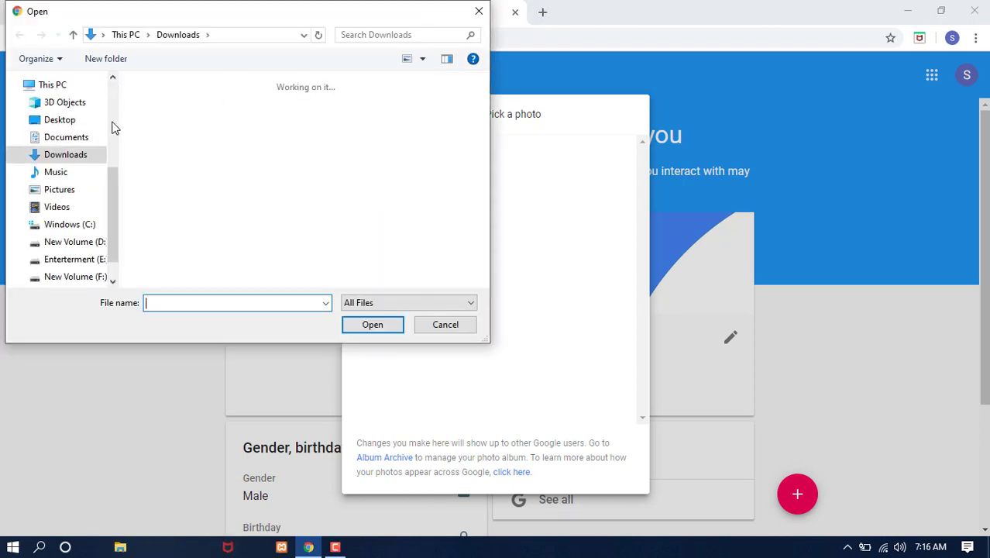
click(64, 122)
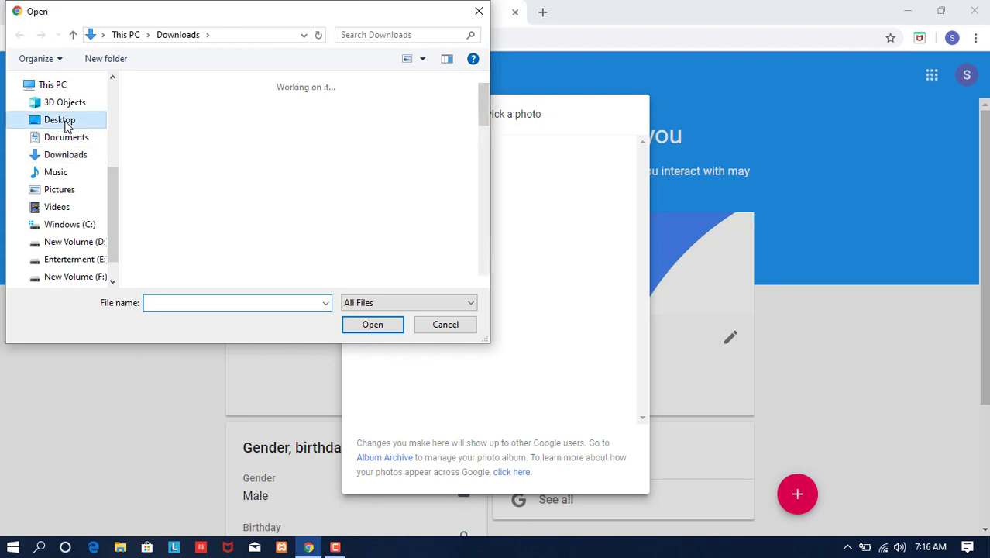
double_click(199, 118)
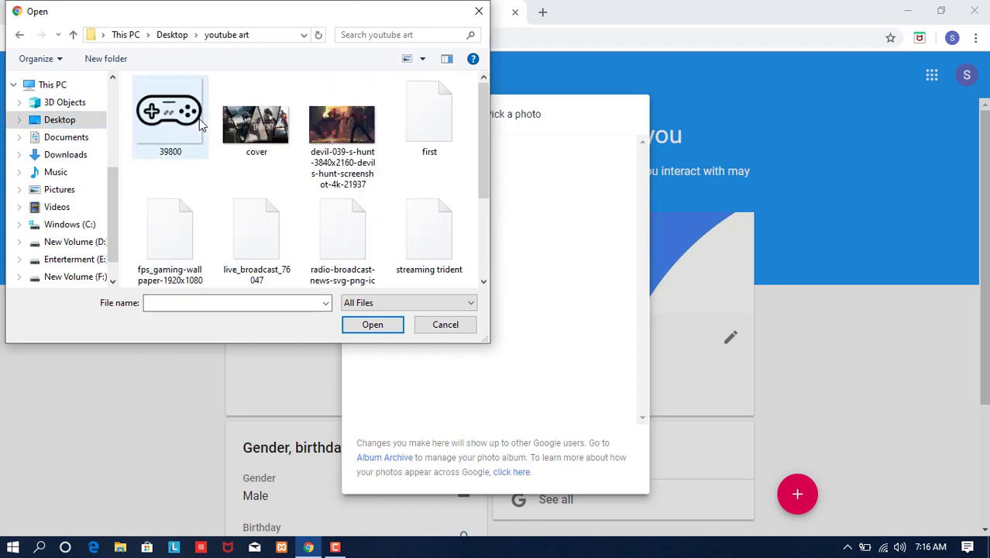
double_click(424, 232)
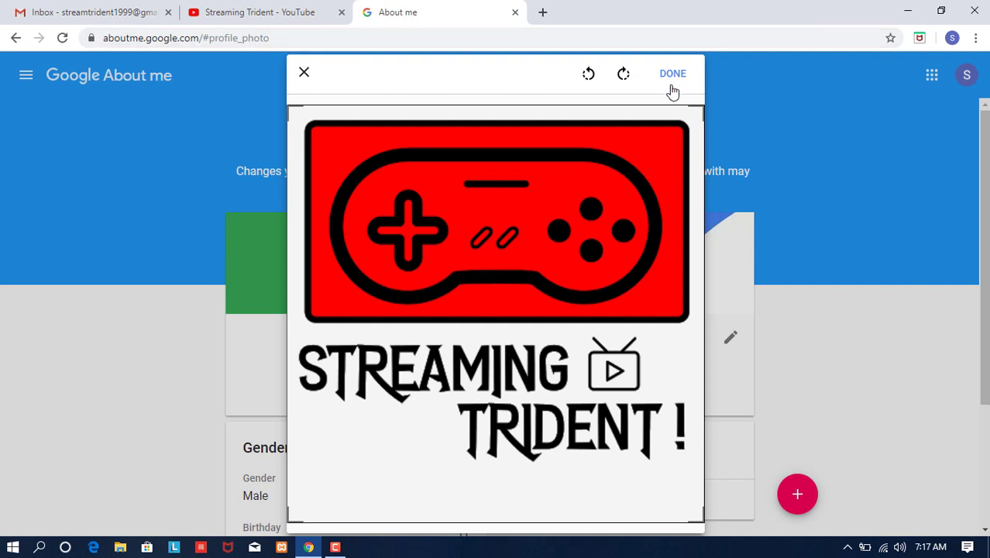
mouse_move(702, 524)
mouse_down()
mouse_move(712, 530)
mouse_move(699, 300)
mouse_move(702, 509)
mouse_move(723, 549)
mouse_move(707, 530)
mouse_up()
click(707, 531)
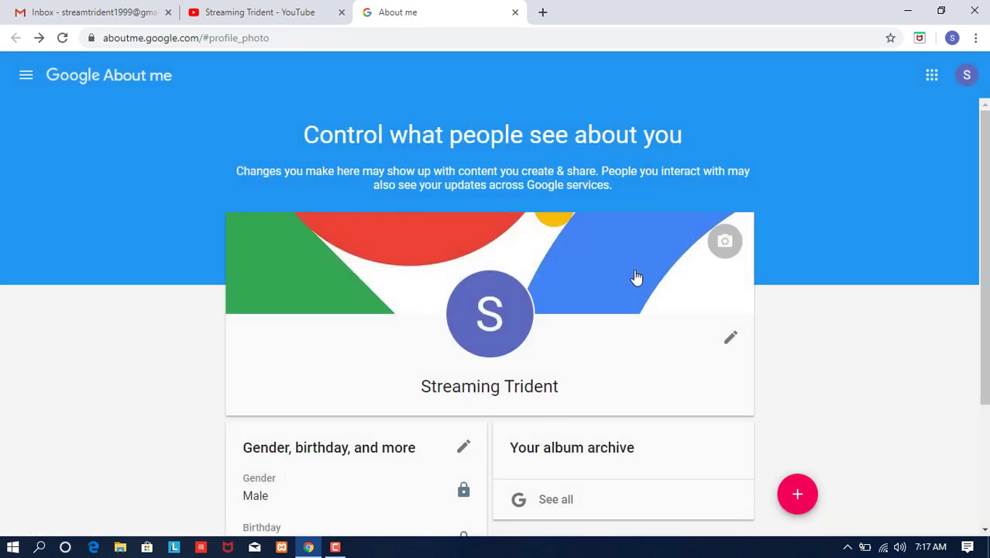
Upload the streaming trident logo as the profile picture, save it, and close About me.
click(489, 322)
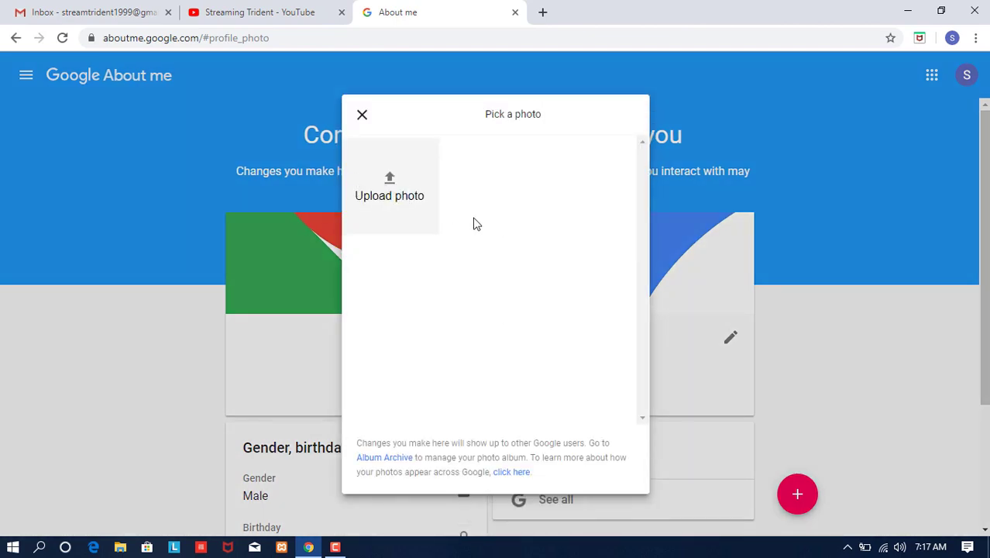
click(397, 197)
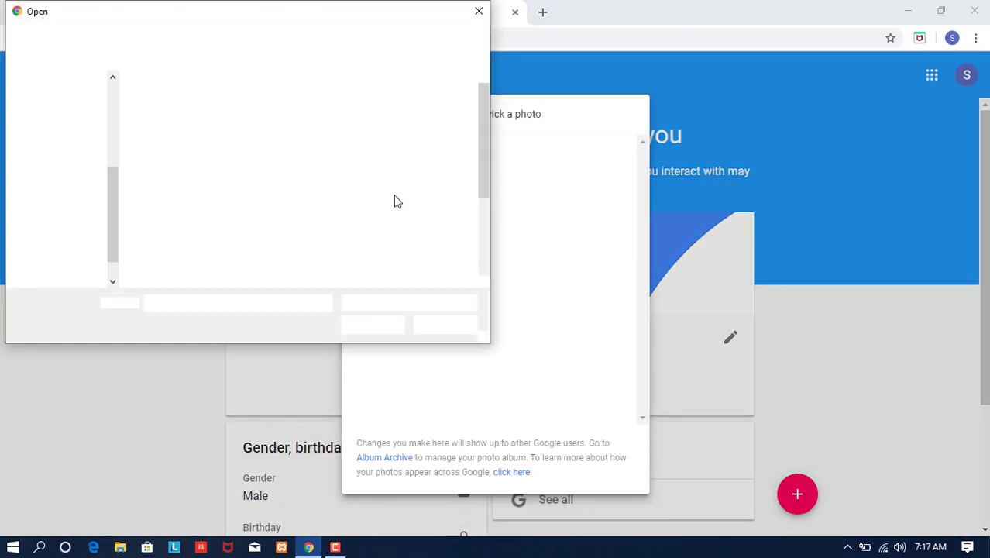
click(429, 219)
double_click(426, 218)
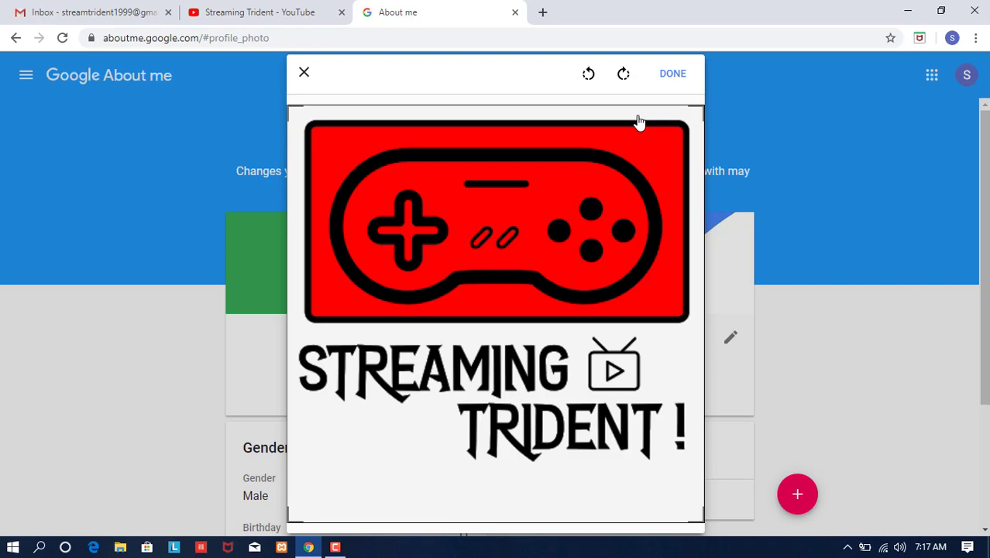
drag(643, 59, 715, 93)
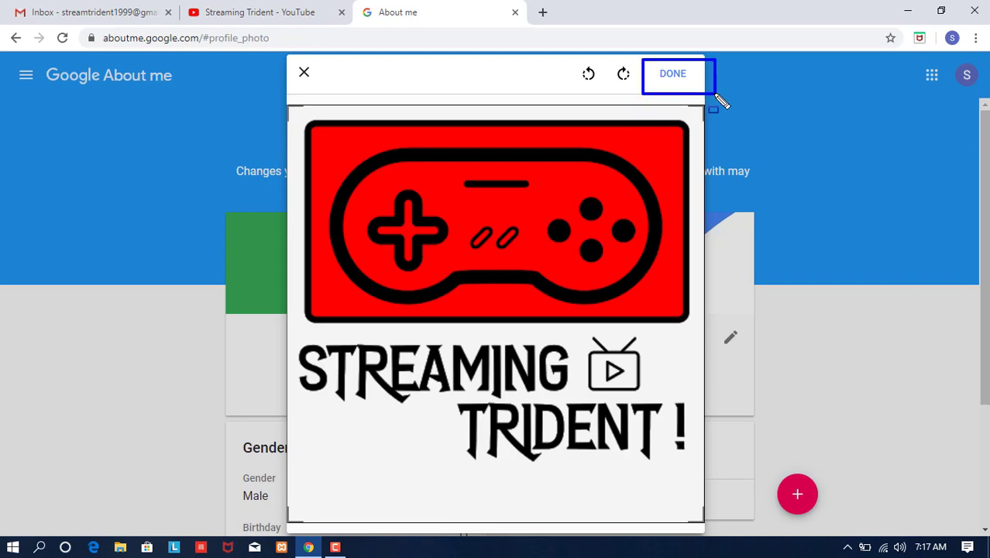
key(Escape)
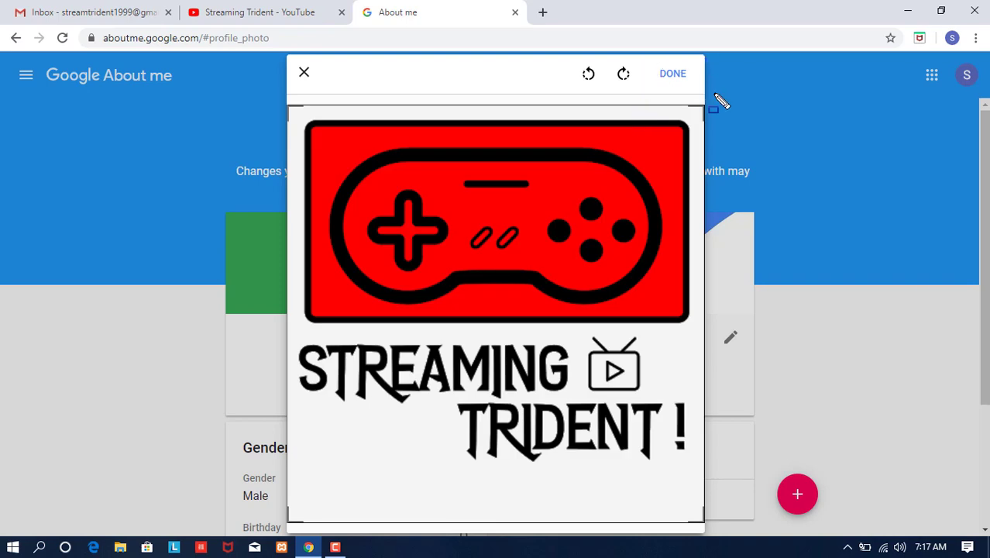
click(671, 75)
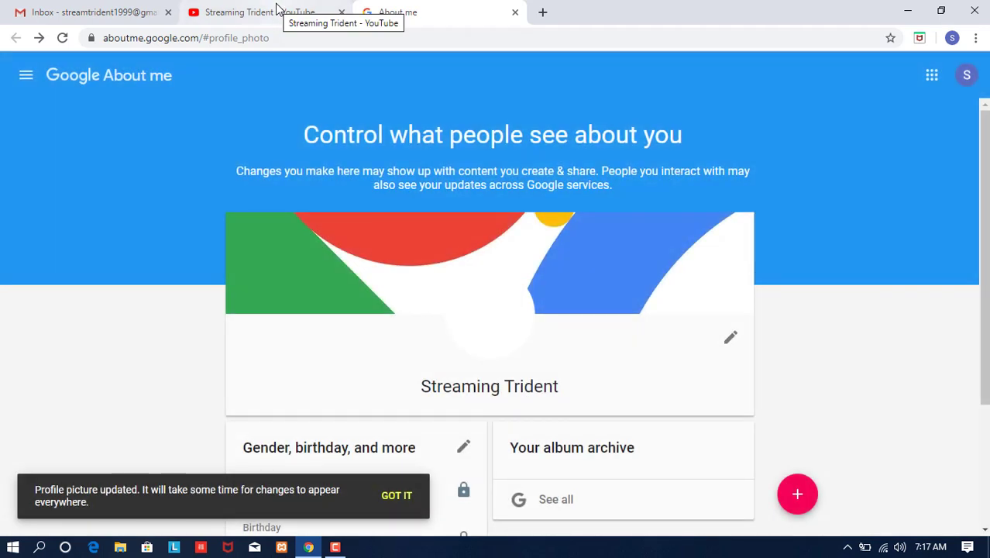
click(515, 13)
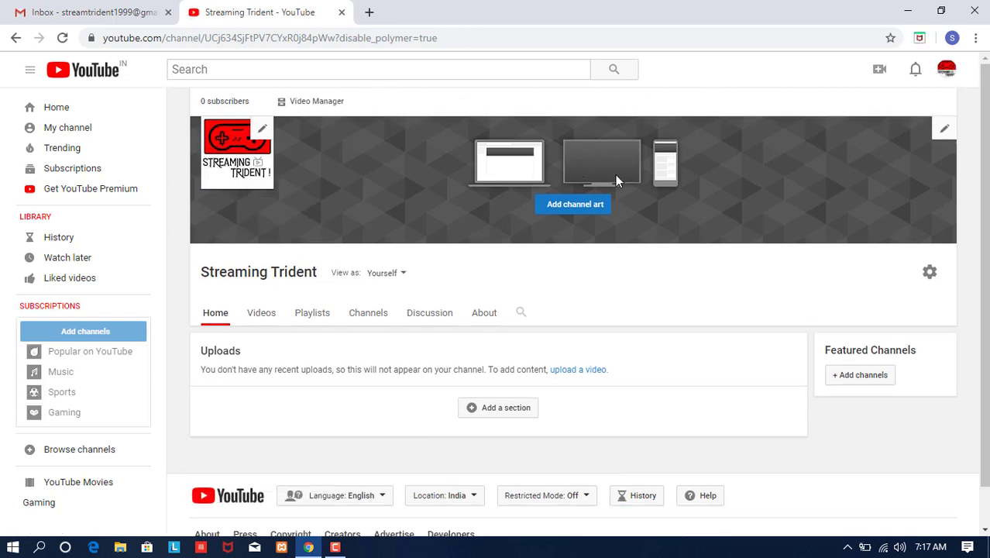
Add channel art by uploading the cover image from the computer.
click(575, 205)
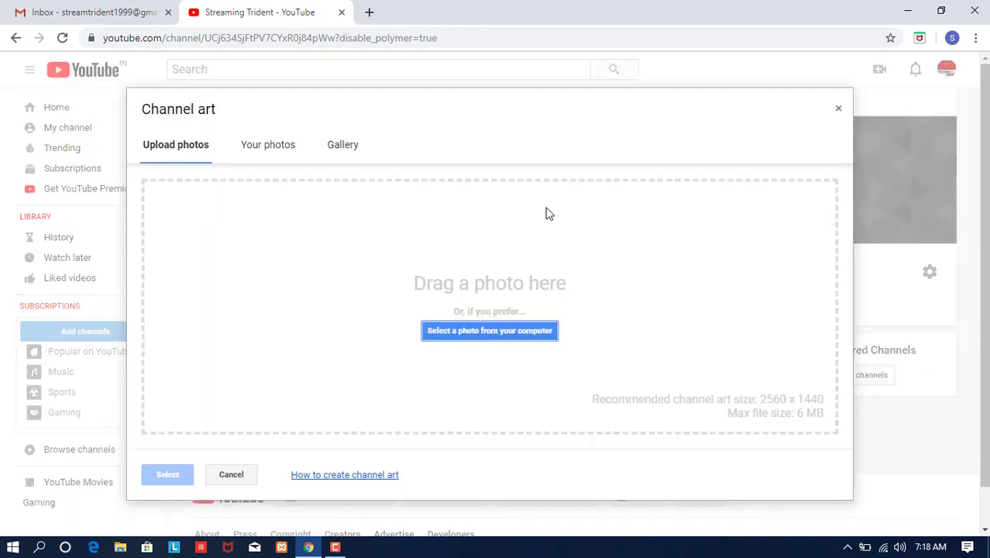
click(457, 333)
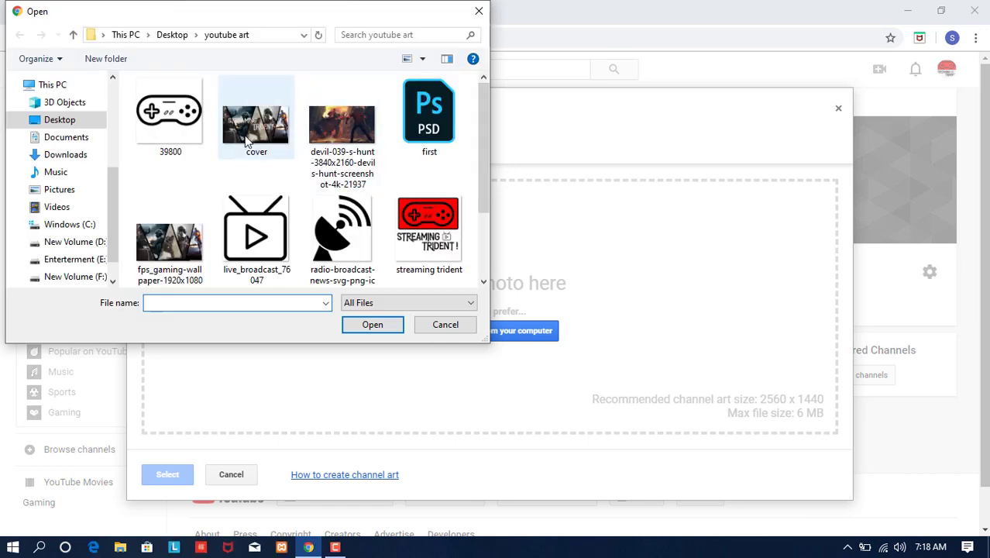
double_click(246, 140)
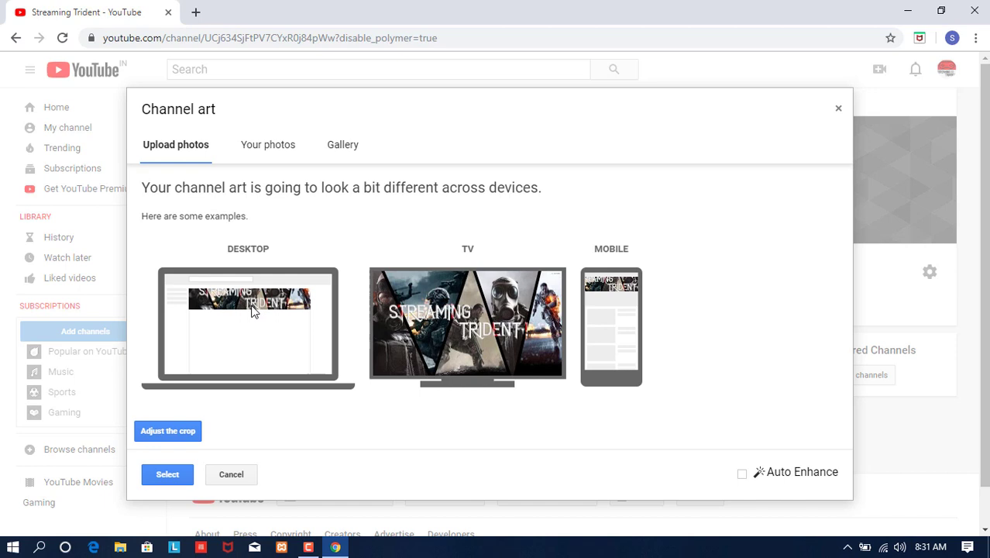
Review the desktop, TV and mobile previews, then select the Streaming Trident artwork as banner.
mouse_move(145, 260)
mouse_down()
mouse_move(272, 287)
mouse_move(418, 399)
mouse_move(365, 415)
mouse_up()
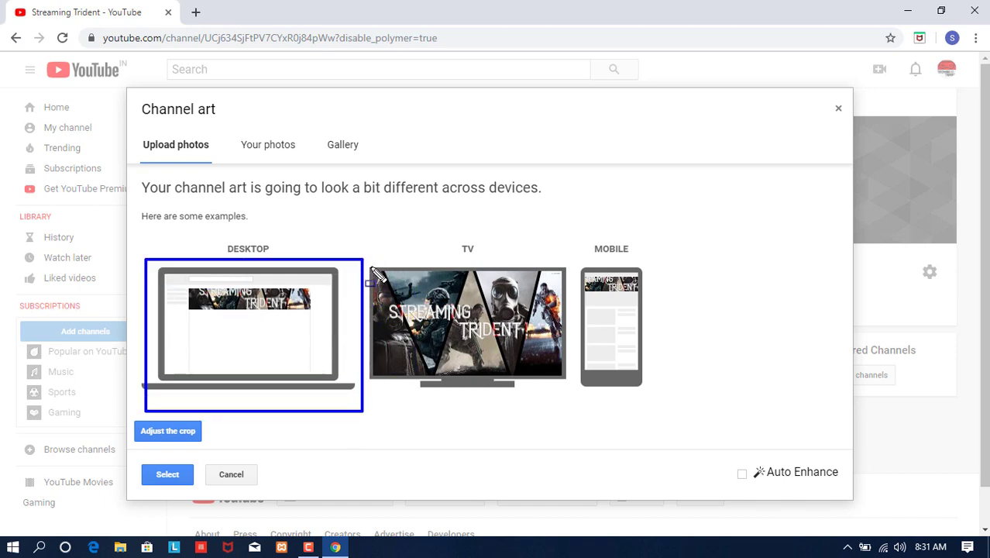
mouse_move(358, 252)
mouse_down()
mouse_move(606, 411)
mouse_move(574, 405)
mouse_up()
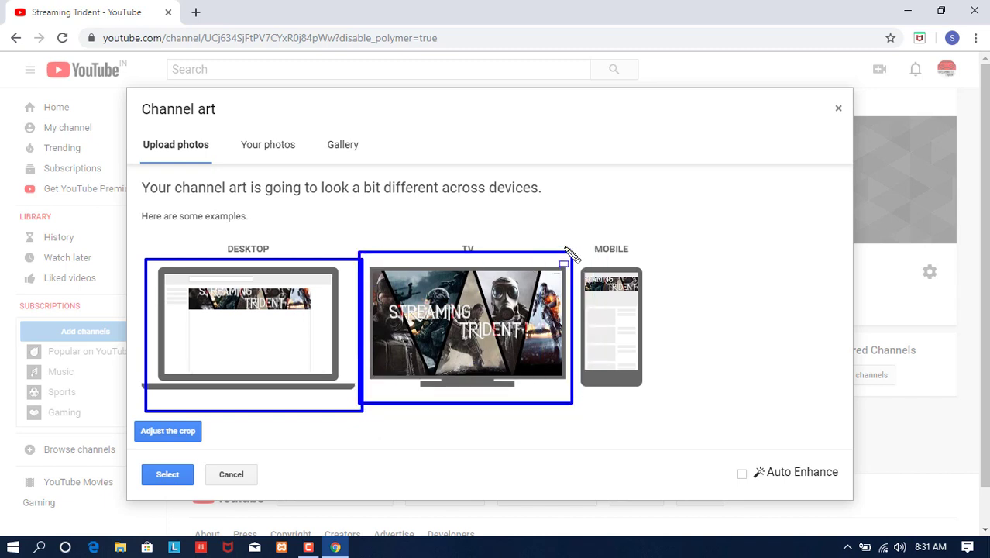
mouse_move(575, 250)
mouse_down()
mouse_move(671, 361)
mouse_move(664, 397)
mouse_up()
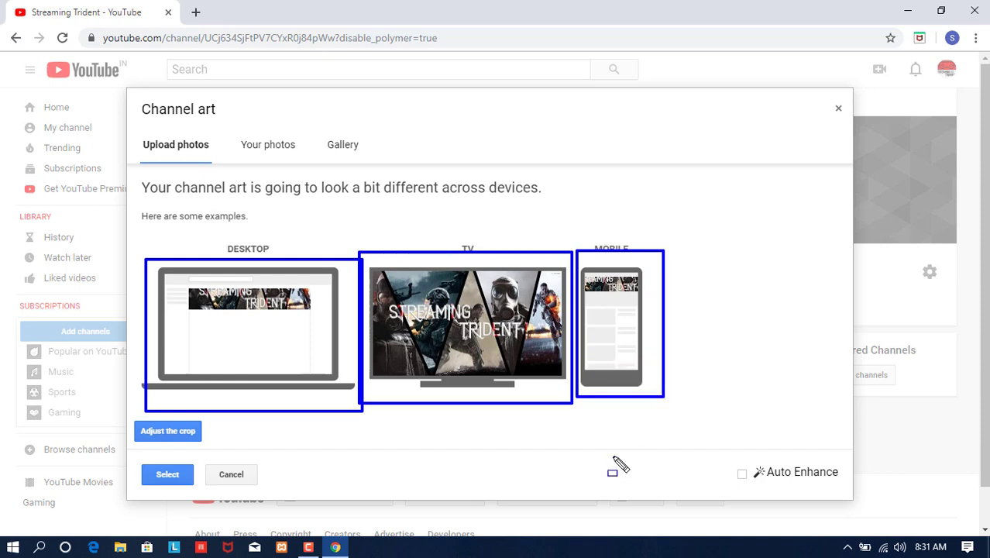
key(Escape)
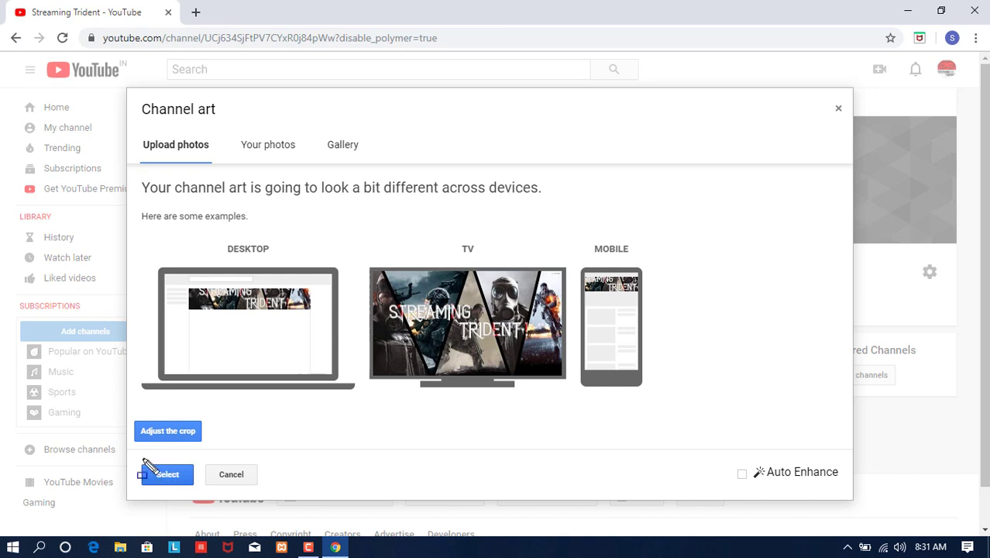
drag(135, 455, 209, 498)
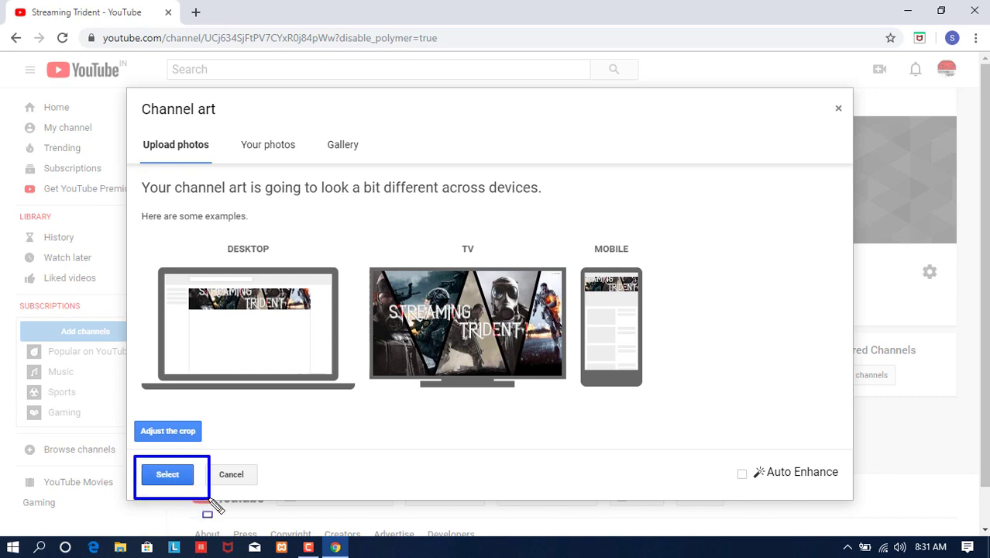
key(Escape)
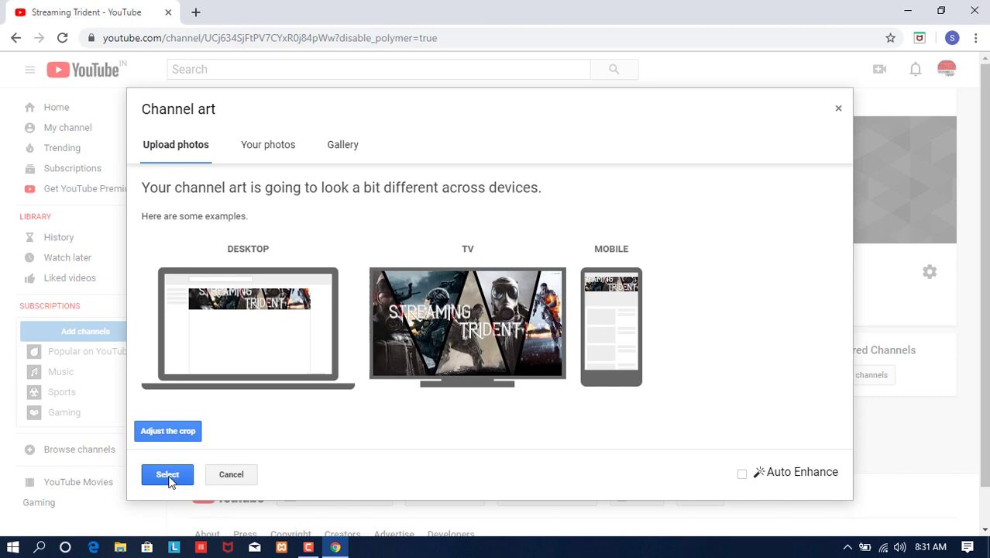
click(170, 475)
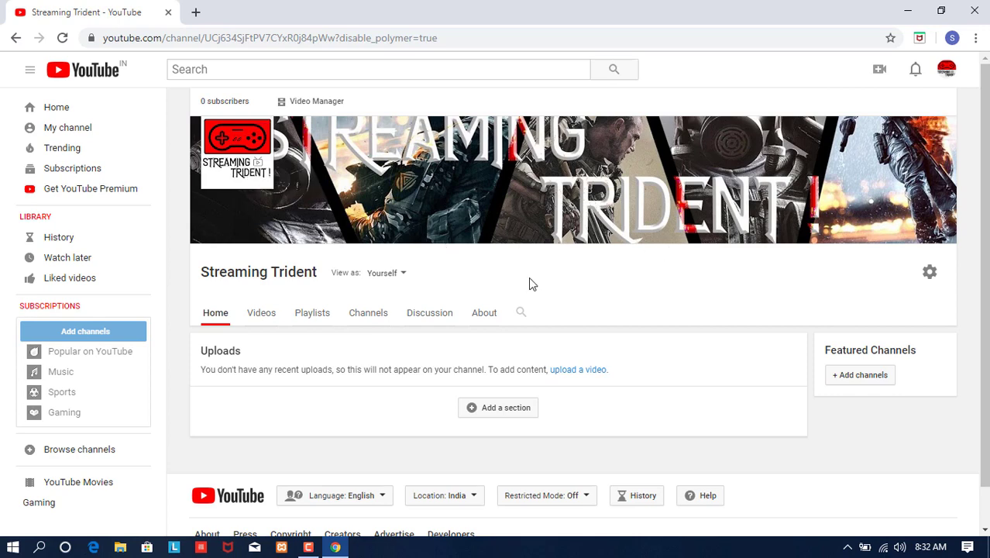
Open Video Manager from the Streaming Trident channel page to reach YouTube Studio's Videos list.
scroll(739, 371, down, 1)
scroll(740, 374, up, 1)
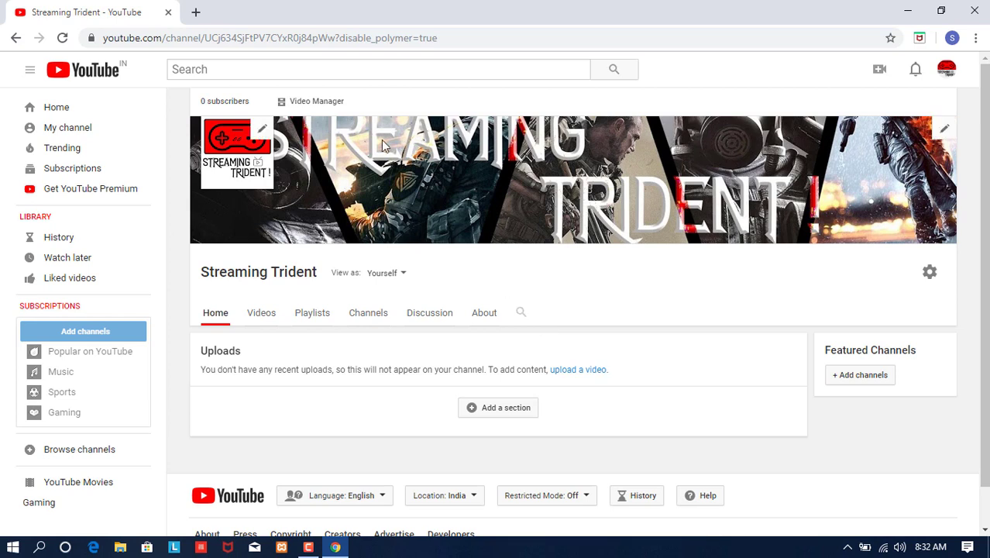
click(312, 102)
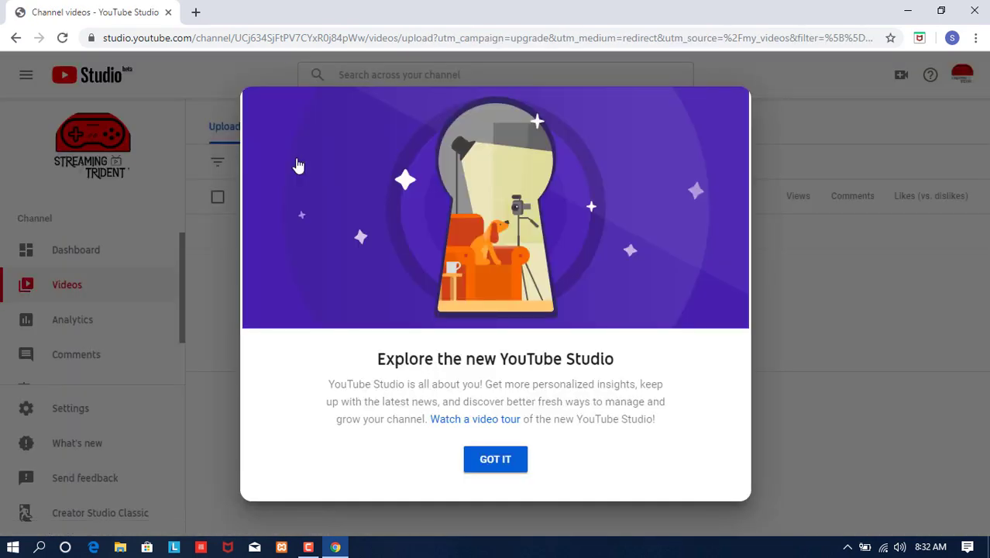
Dismiss the Studio welcome message and open Other features > Status and features in a new tab.
click(499, 464)
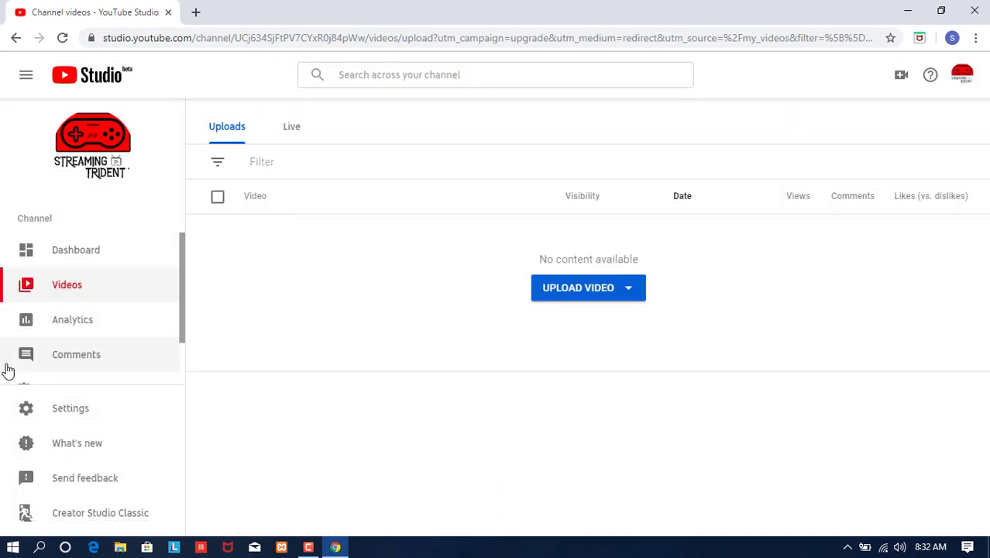
scroll(35, 347, down, 1)
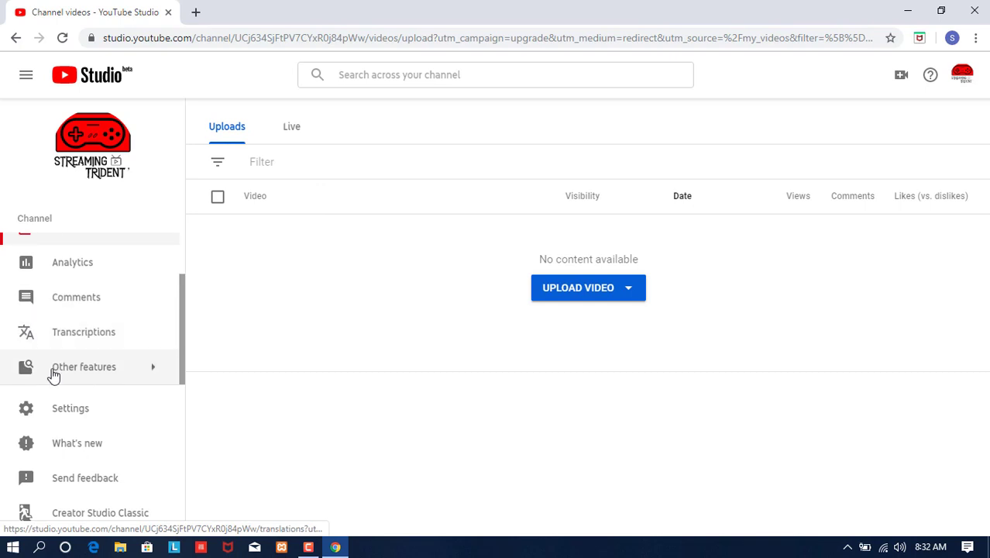
mouse_move(51, 372)
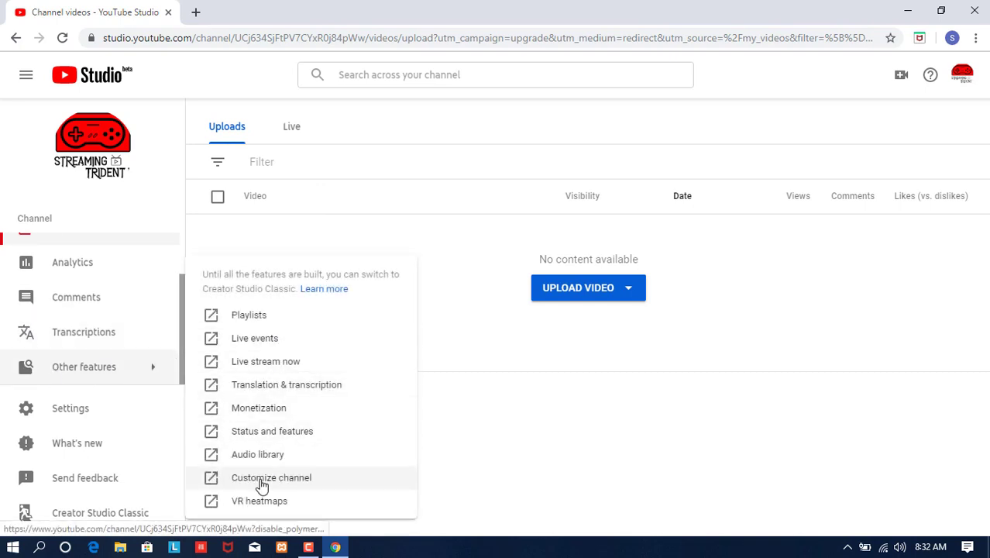
click(271, 435)
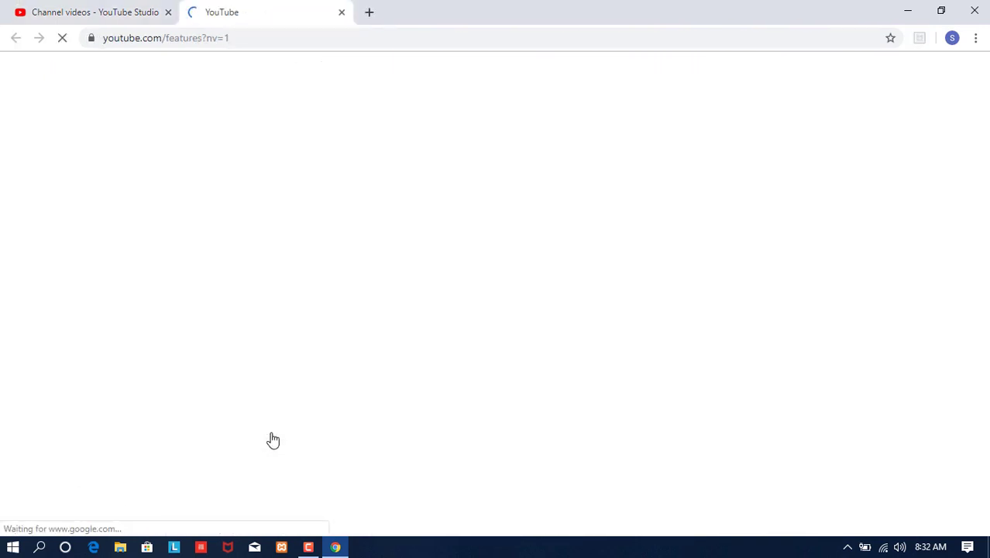
Check Uploading is Enabled and Monetization is Eligible, then choose Enable on the Monetization card.
scroll(319, 229, down, 6)
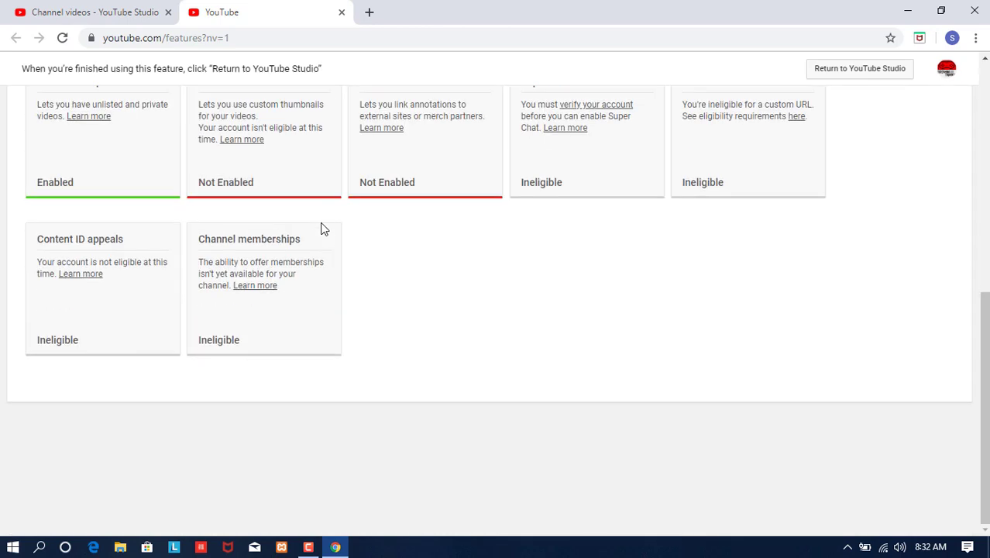
scroll(320, 229, up, 4)
scroll(323, 229, down, 2)
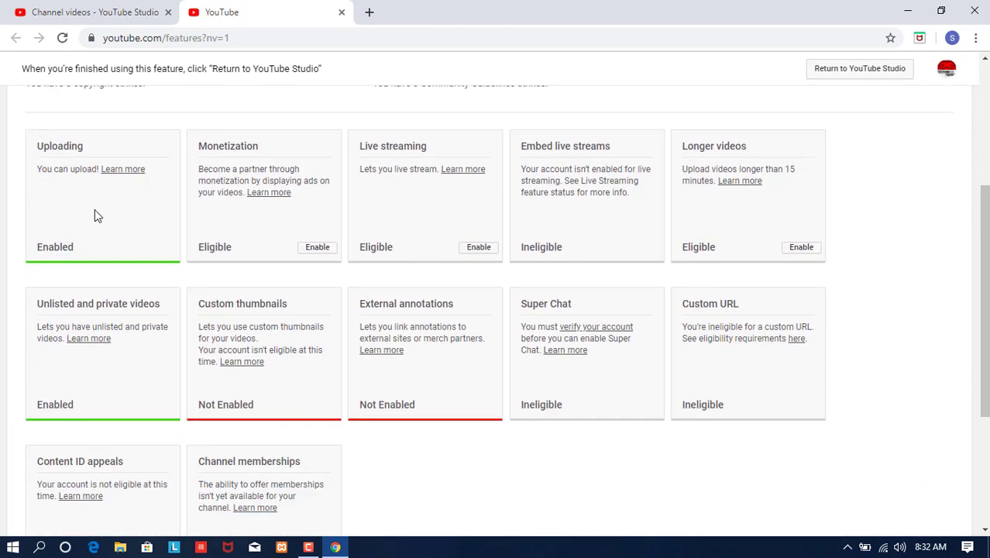
double_click(53, 146)
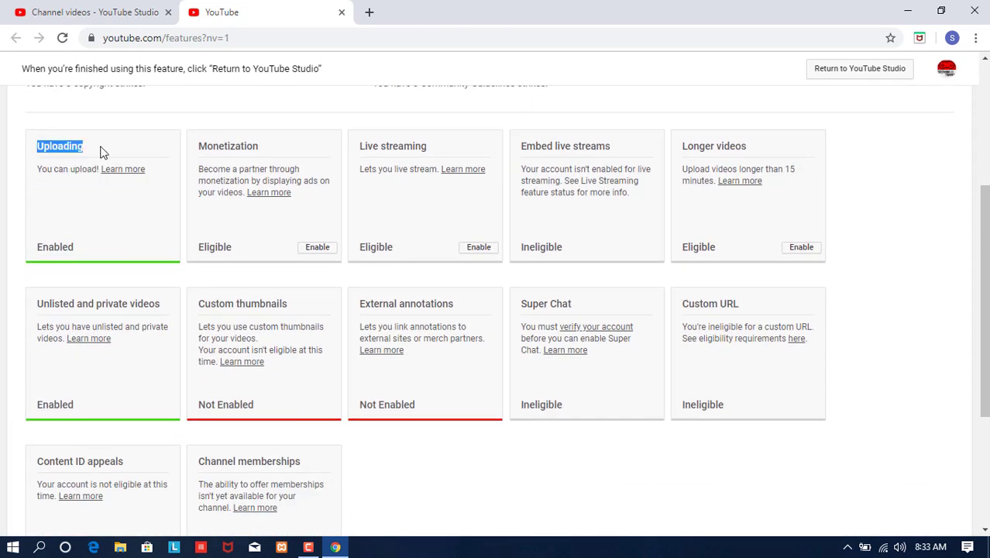
double_click(70, 248)
click(73, 248)
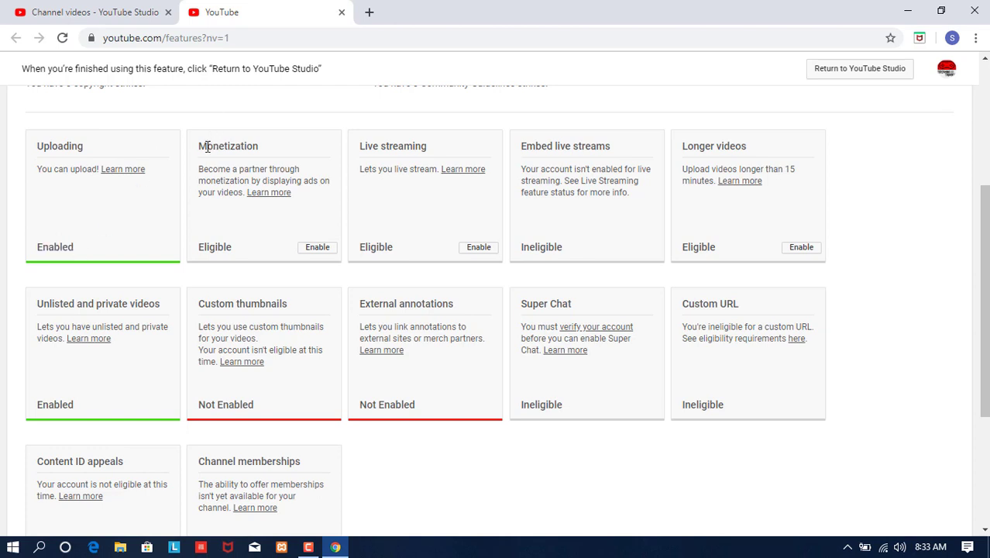
drag(203, 146, 260, 147)
click(245, 248)
double_click(242, 246)
click(242, 247)
click(317, 248)
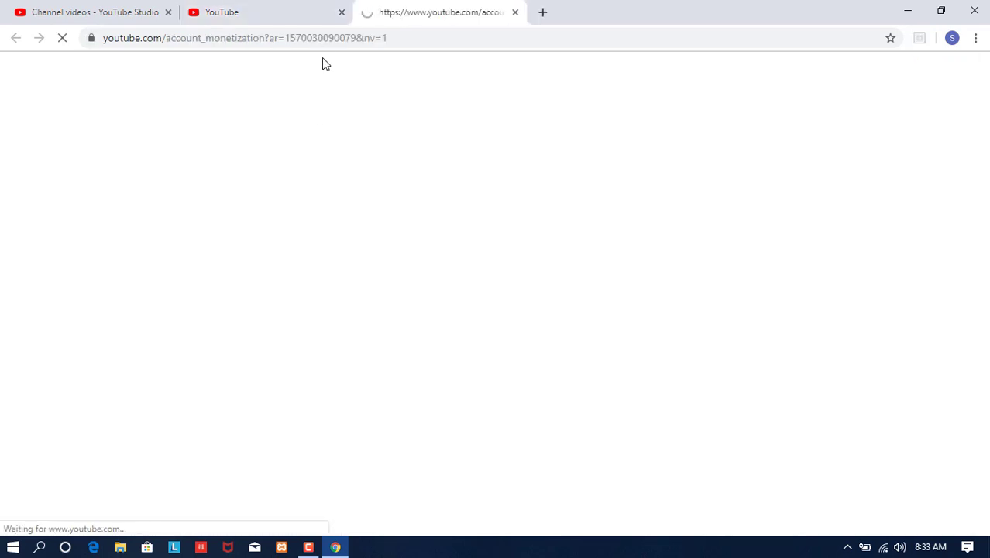
Read the Apply for monetization steps, including the partner program terms, and close that tab.
scroll(348, 190, down, 3)
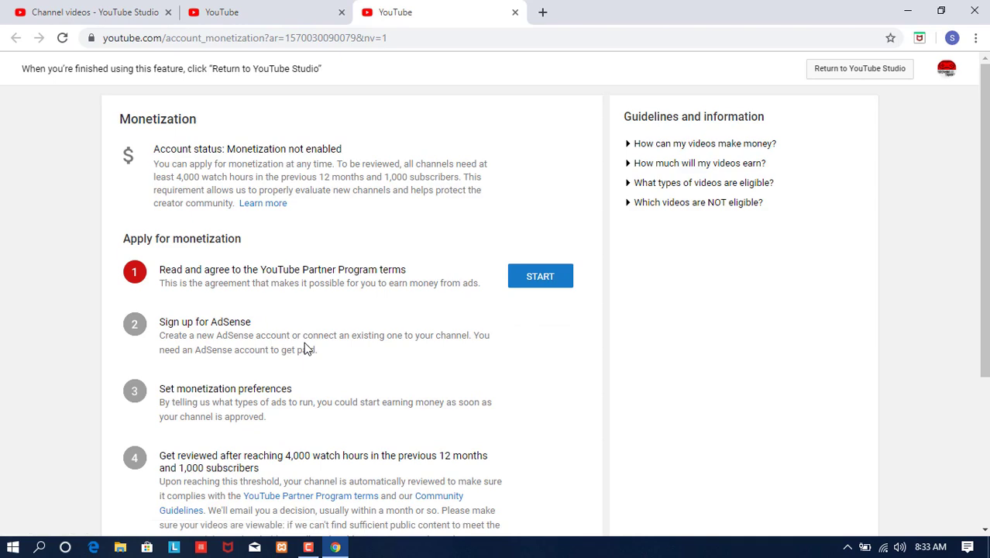
drag(128, 238, 259, 250)
click(259, 251)
drag(186, 277, 321, 349)
click(258, 316)
click(321, 350)
scroll(321, 349, down, 3)
scroll(320, 349, up, 3)
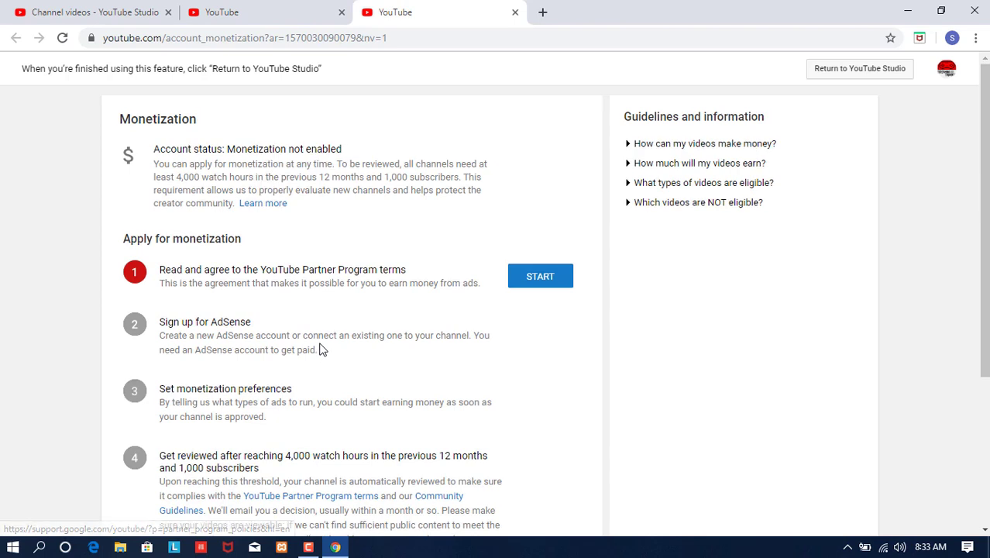
click(516, 14)
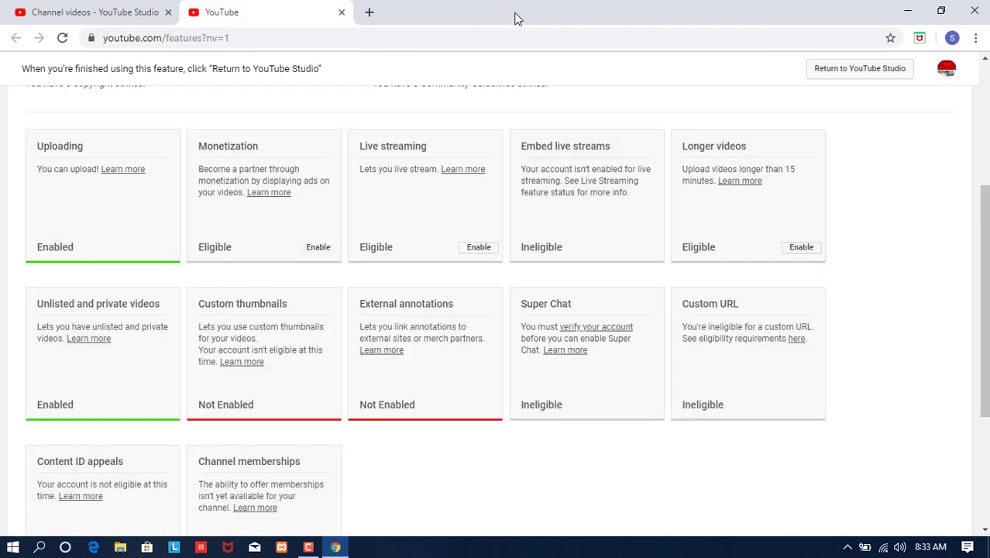
Review the Live streaming and Embed live streams cards, then close the Status and features tab.
drag(360, 145, 444, 150)
click(563, 163)
drag(526, 160, 672, 155)
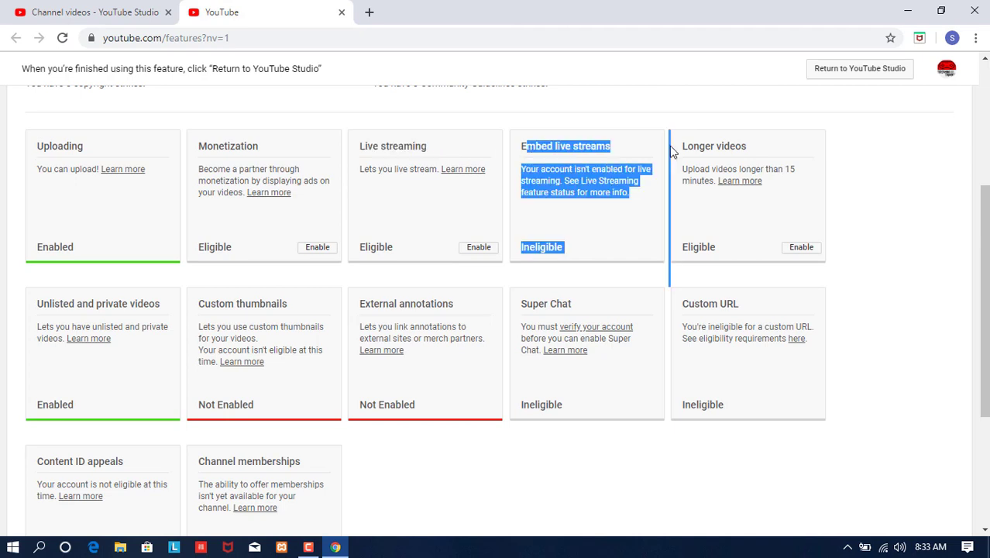
click(695, 143)
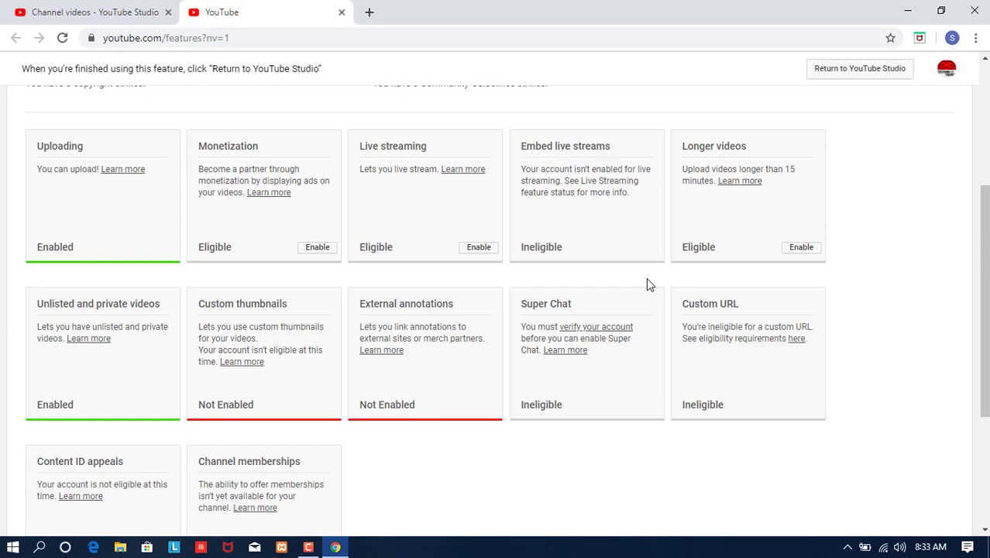
scroll(368, 327, down, 1)
scroll(372, 333, up, 4)
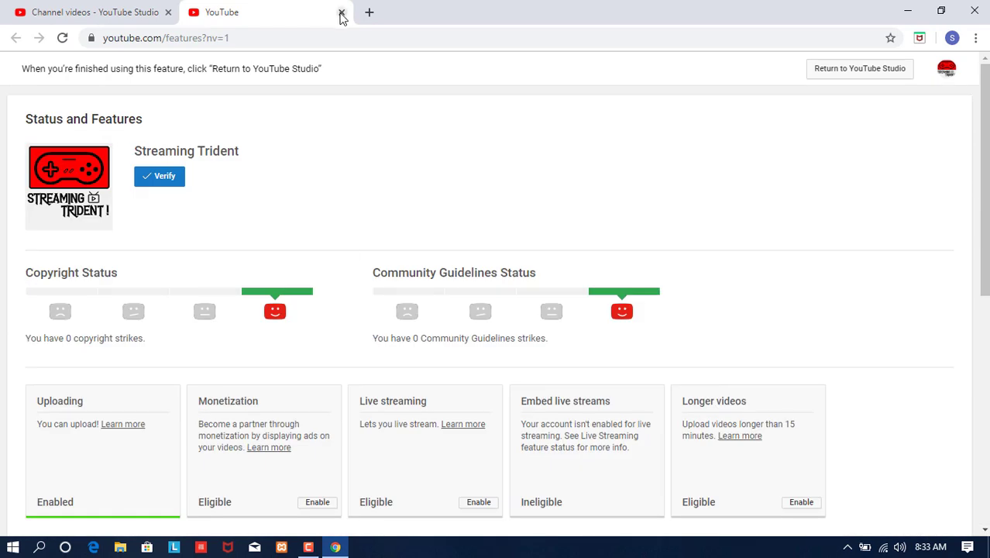
click(342, 12)
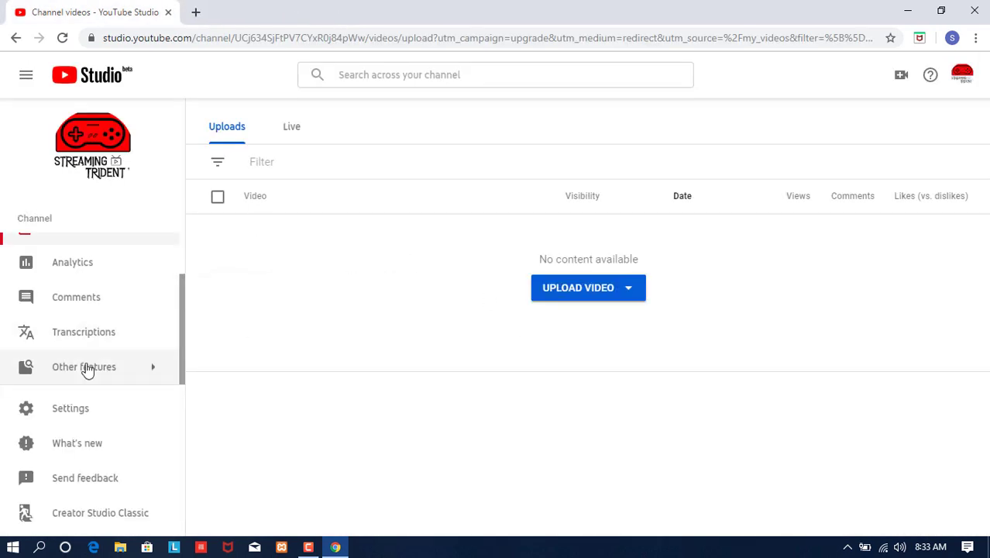
Submit 'The beta doesn't feel complete' feedback and switch back to Creator Studio Classic.
mouse_move(88, 367)
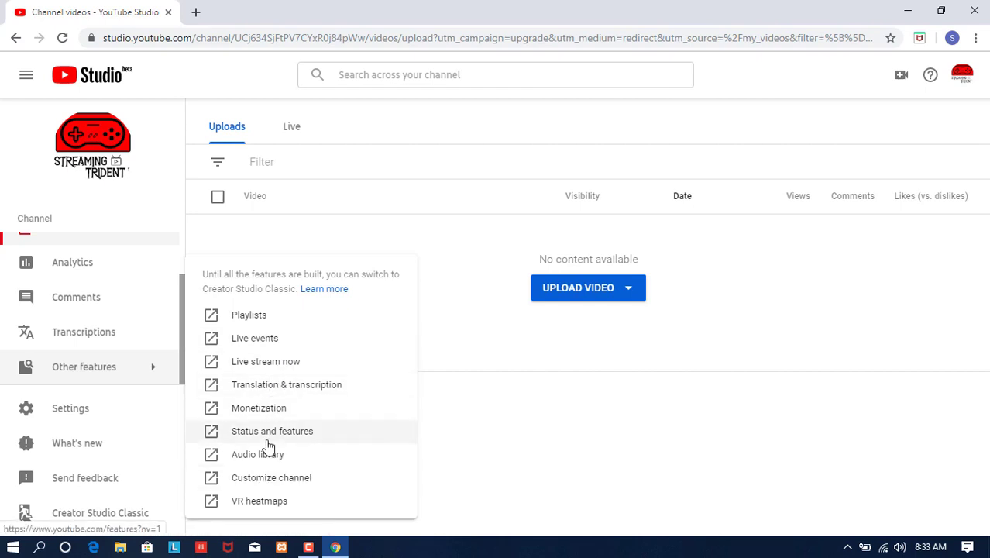
click(100, 513)
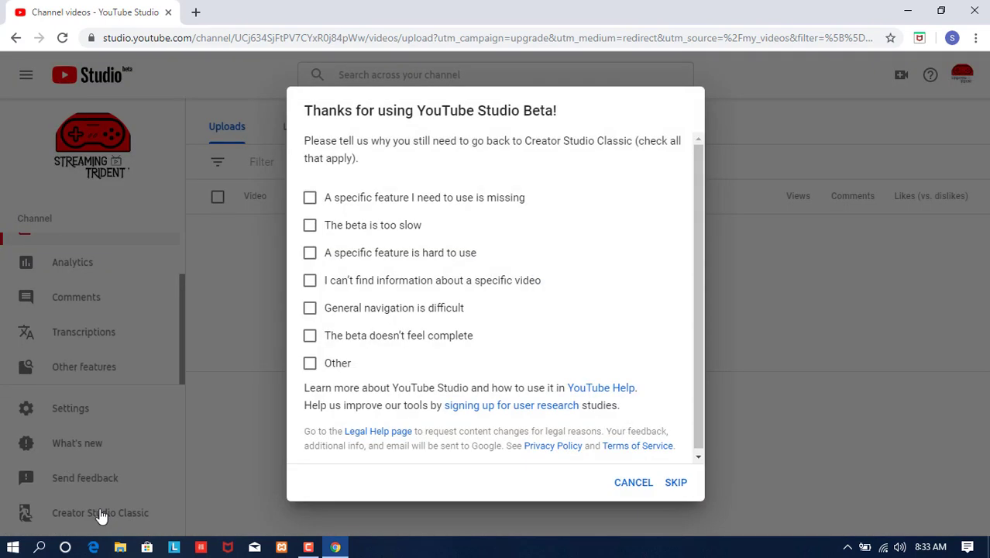
click(333, 344)
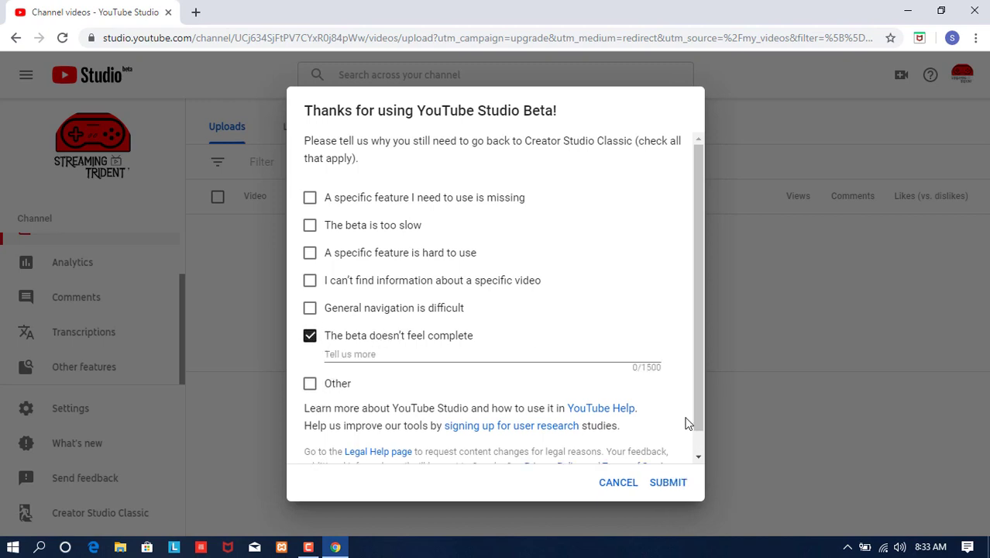
click(671, 481)
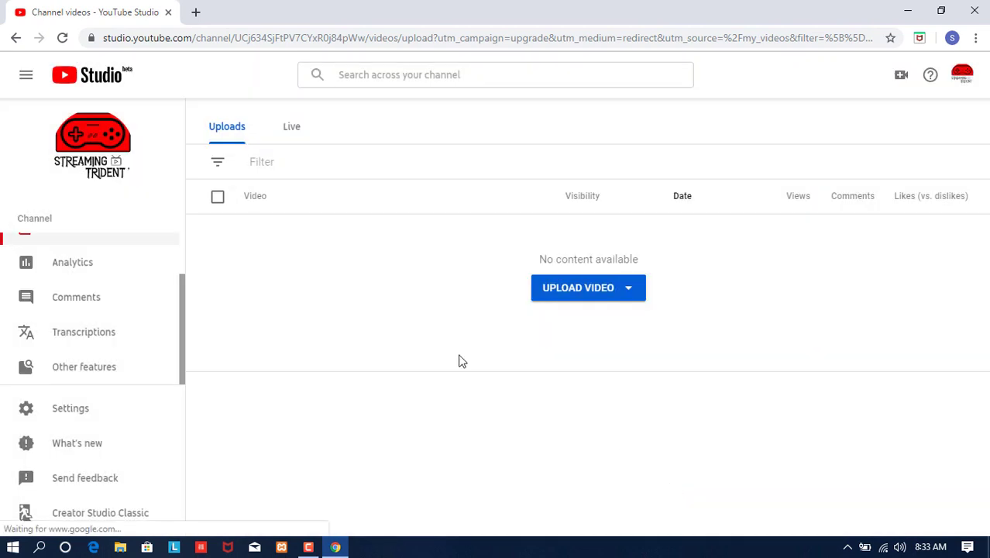
click(122, 514)
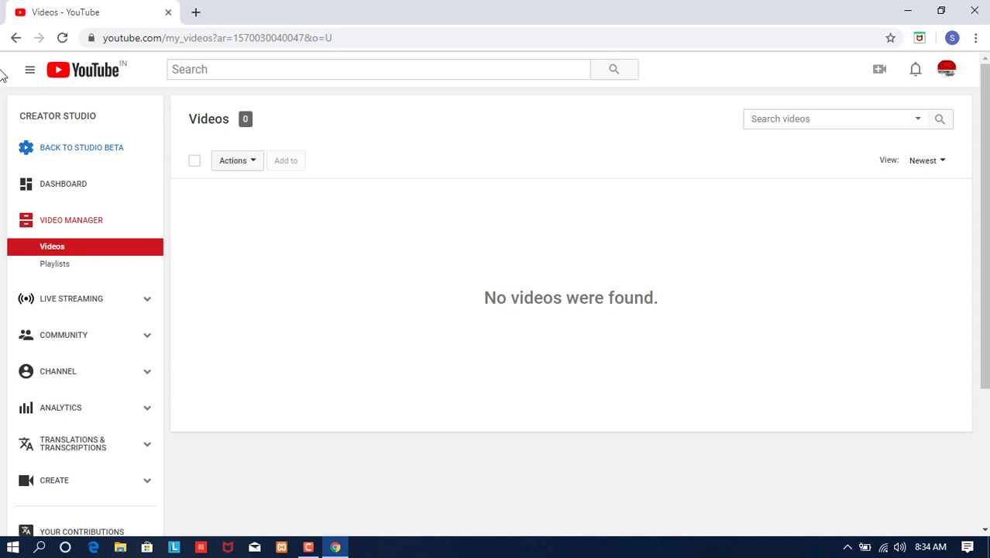
Go from the Dashboard through Channel > Status and features to the Upload defaults page.
click(68, 193)
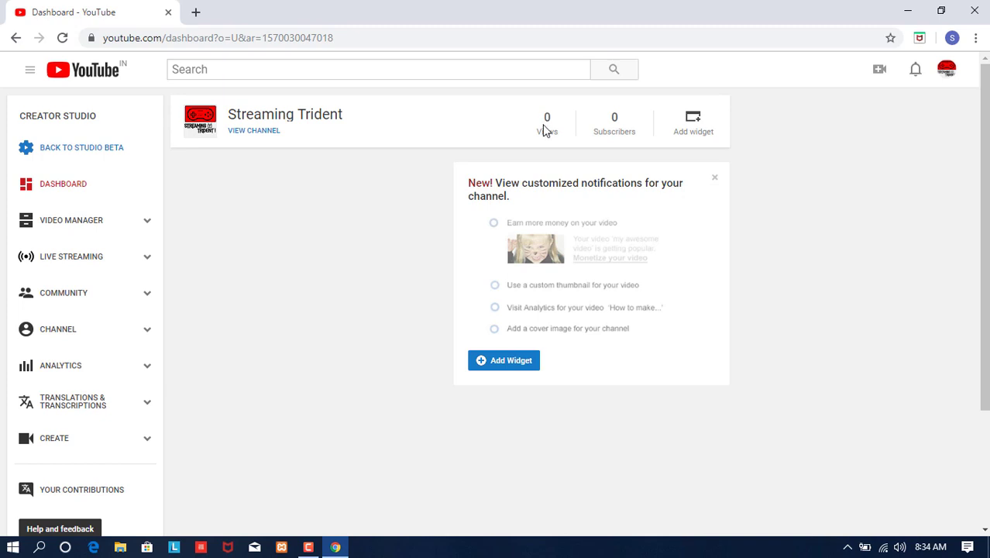
click(59, 329)
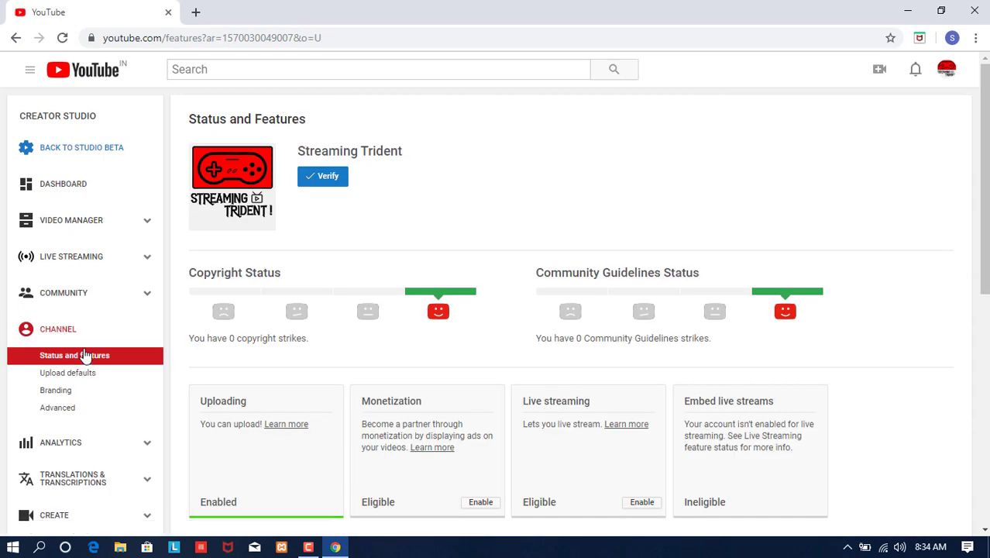
click(80, 375)
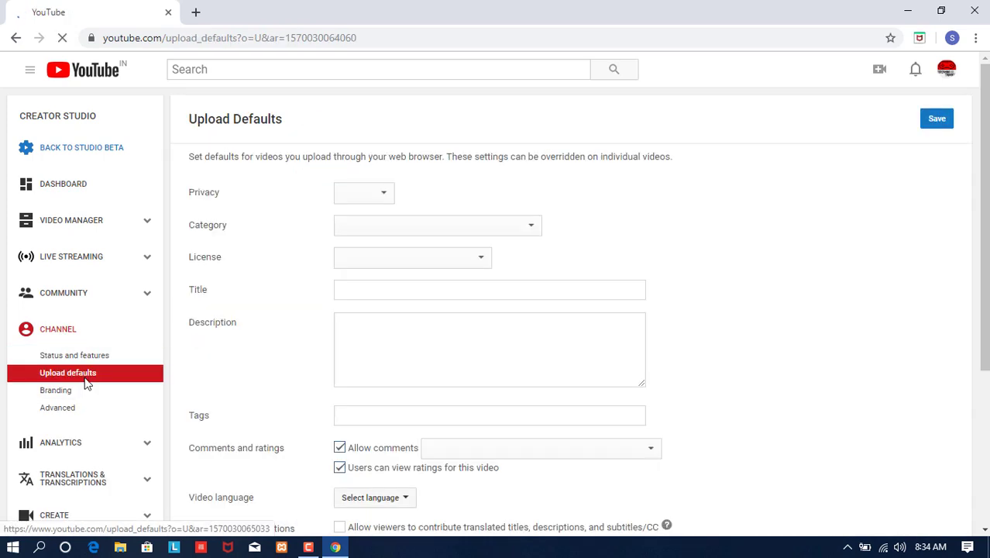
Set the upload defaults to Public privacy, Gaming category and Standard YouTube License.
click(381, 193)
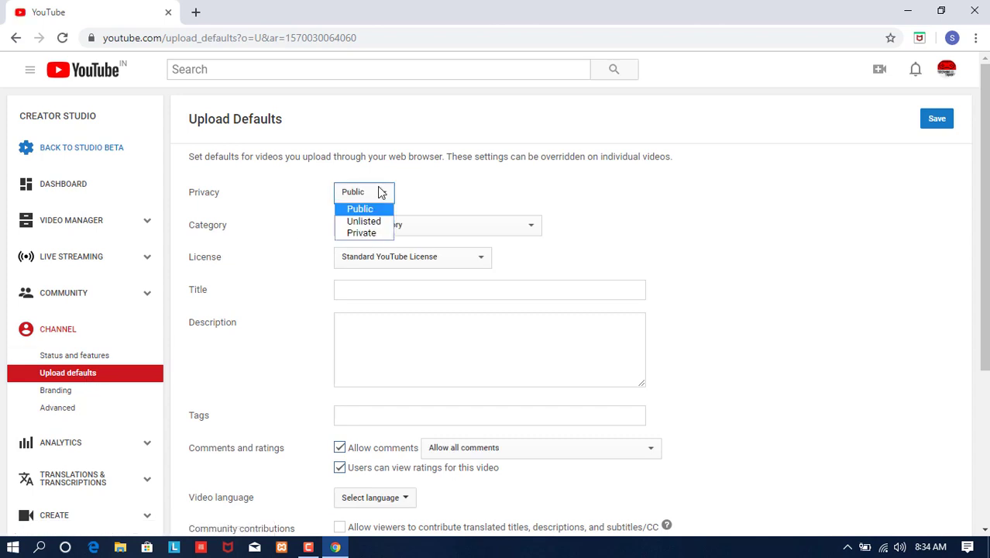
click(380, 192)
scroll(629, 186, down, 3)
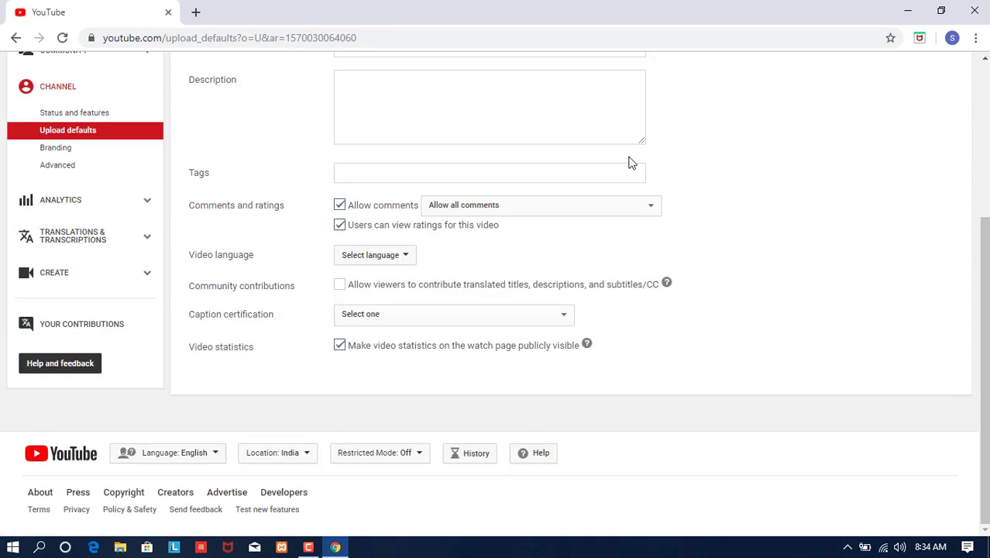
scroll(632, 170, up, 3)
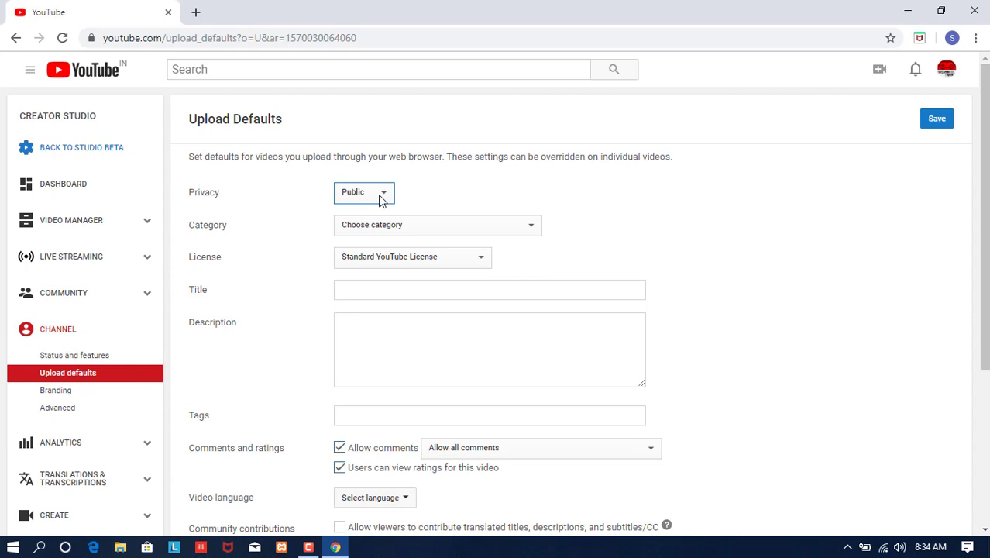
click(407, 225)
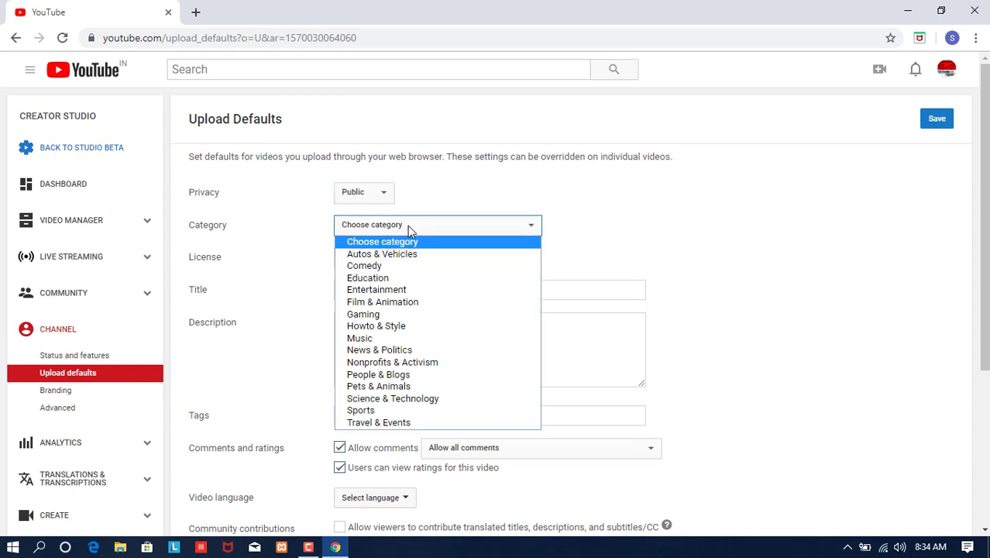
key(End)
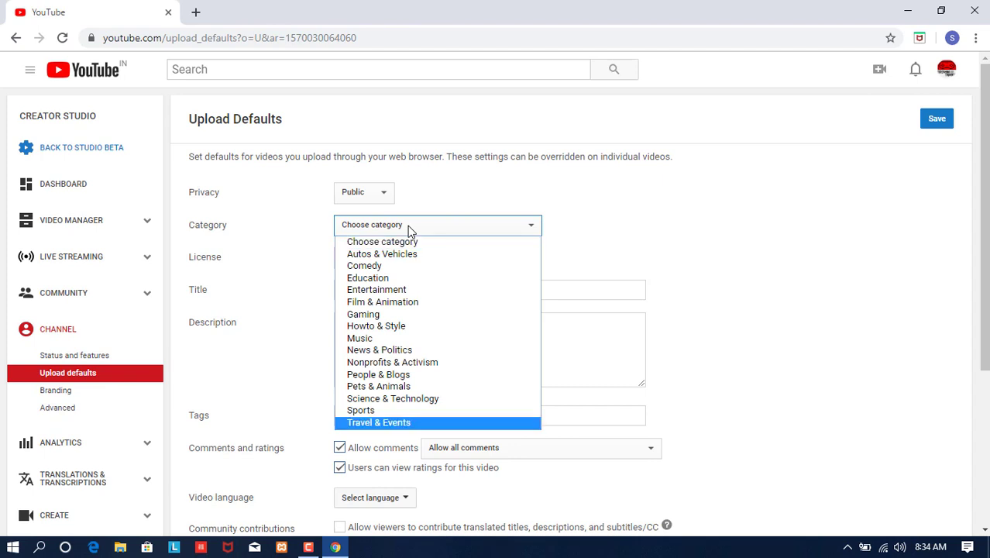
click(360, 316)
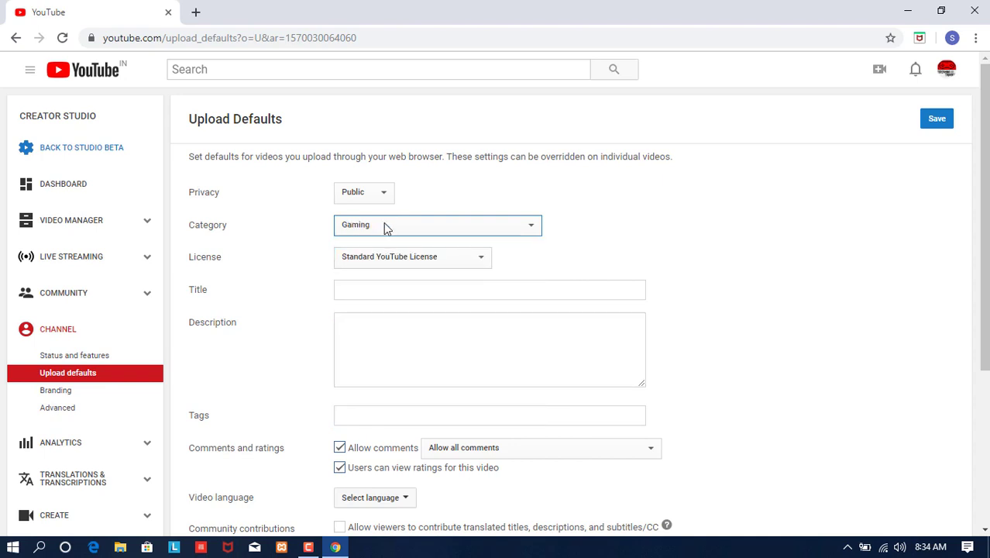
click(406, 259)
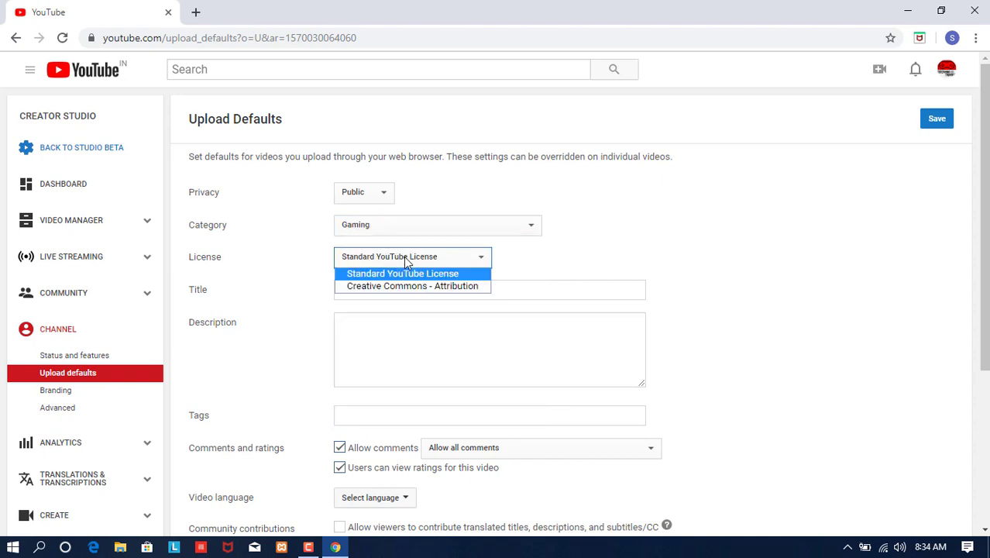
click(406, 262)
click(397, 289)
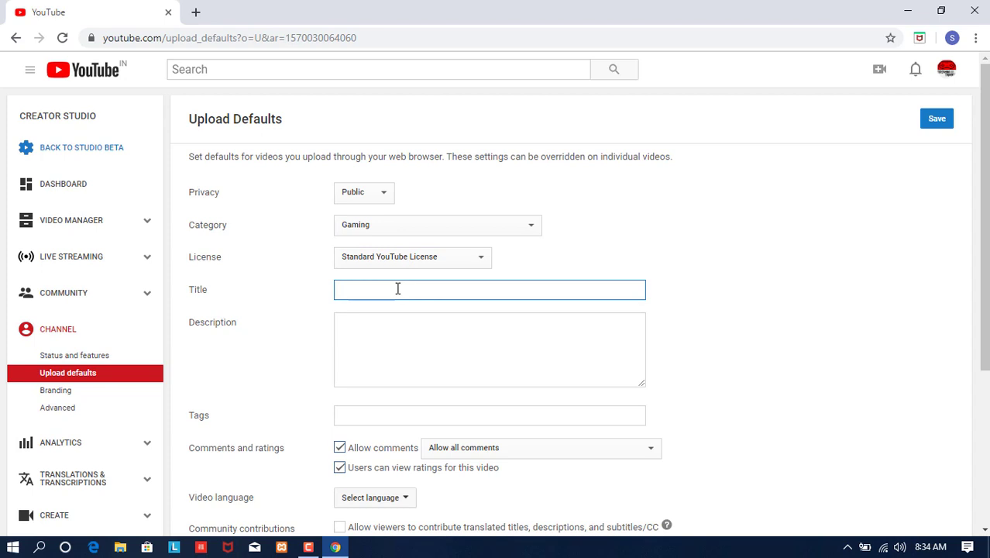
click(395, 318)
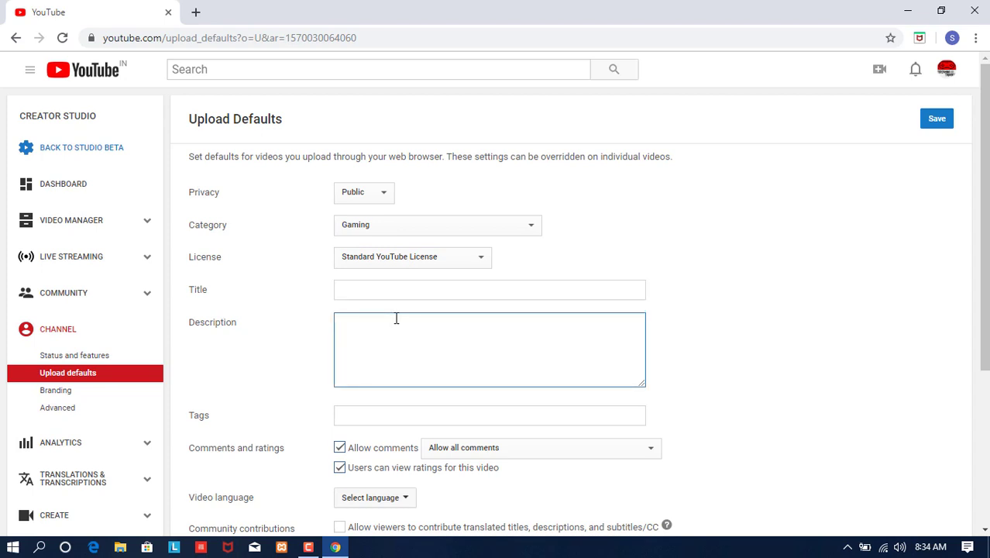
Enter the default description 'Here I'm Upload Gaming Videos'.
text(Here I'm Upload Gaming vi Videos...)
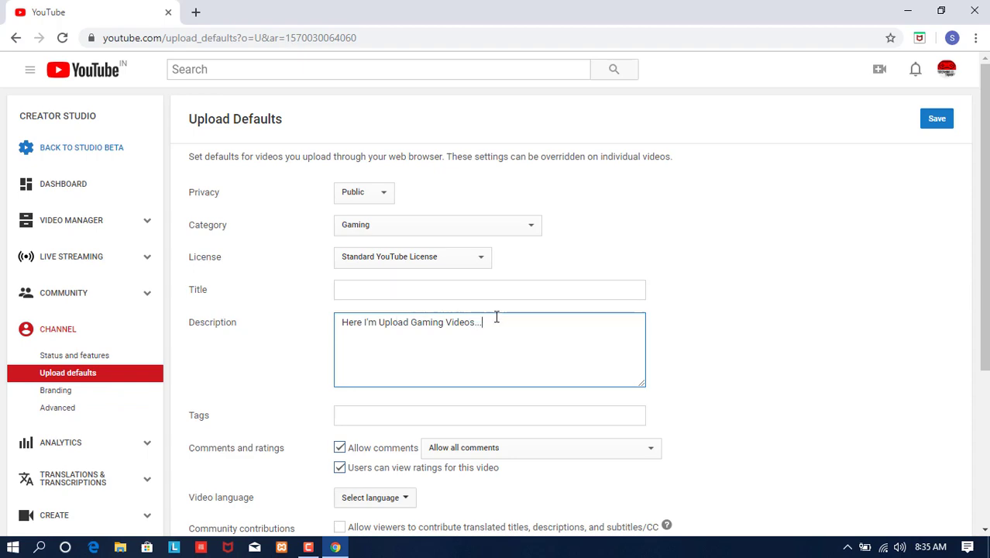
scroll(496, 316, down, 3)
scroll(496, 316, up, 3)
scroll(496, 365, down, 3)
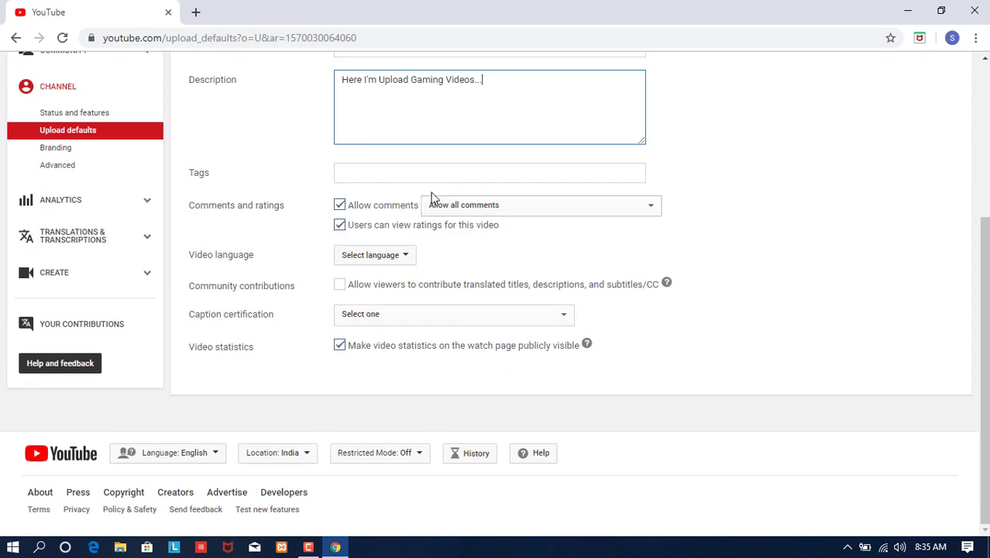
Add the tags streamingtrident, streaming, live and save the upload defaults.
click(432, 173)
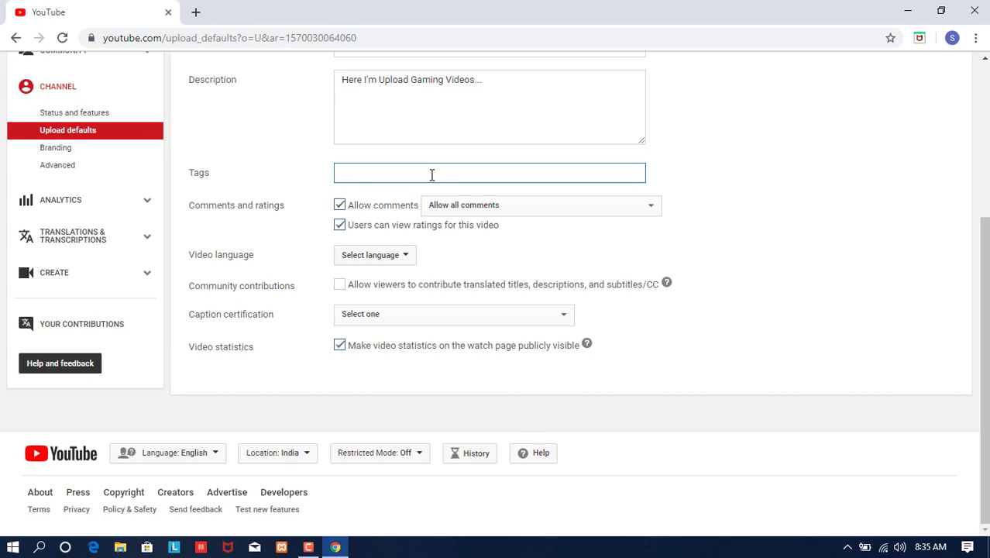
text(rew)
text(t)
key(BackSpace)
key(BackSpace)
key(BackSpace)
text(eamingtridentricent,)
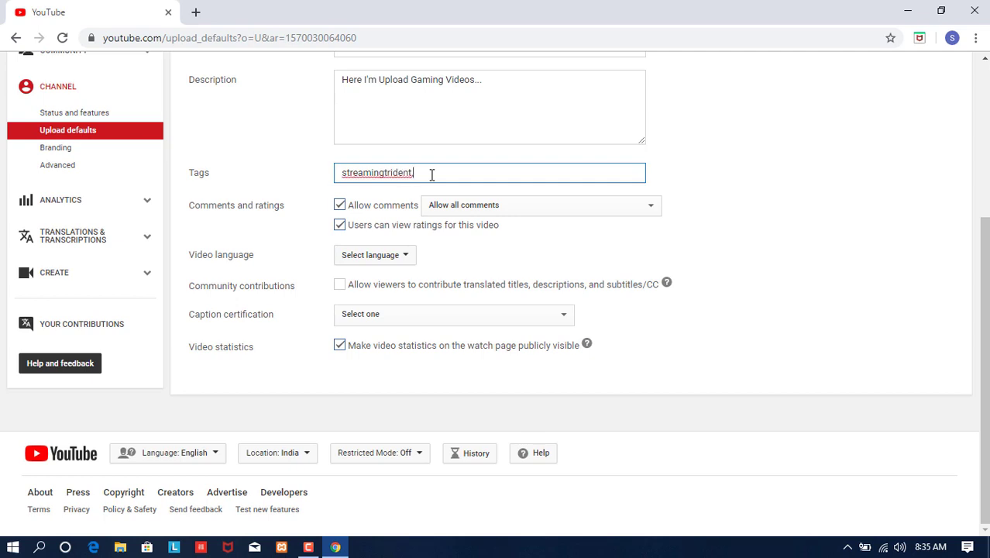
text( streaming,live)
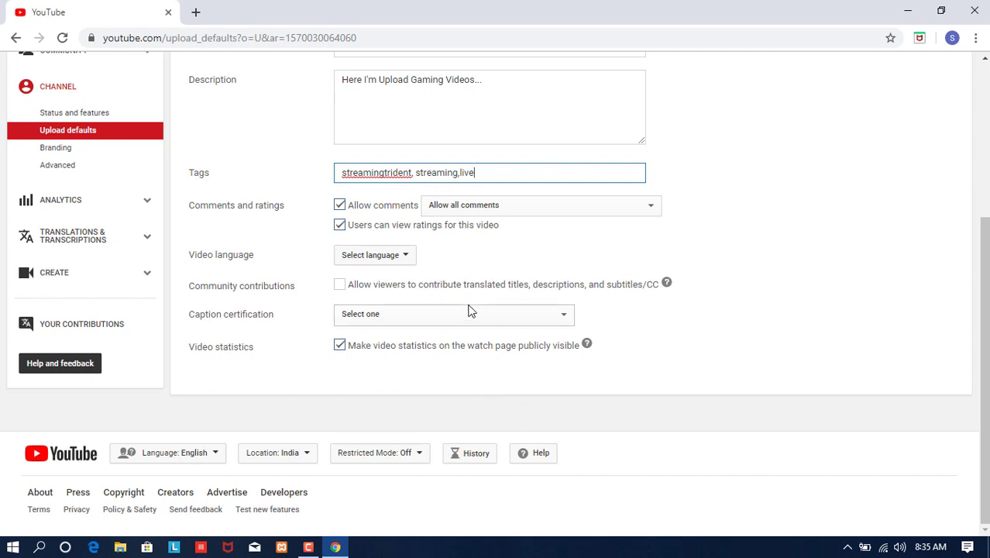
scroll(471, 310, up, 3)
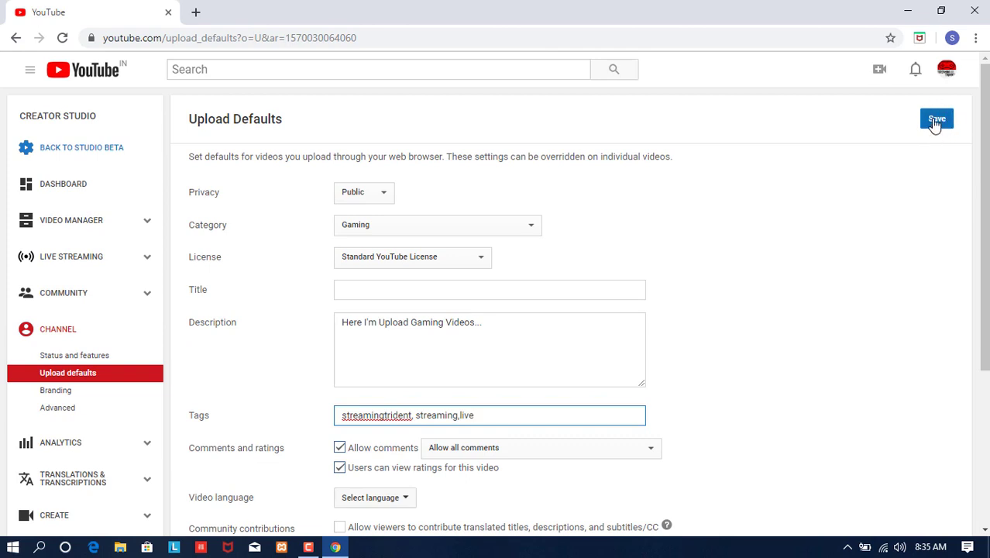
drag(905, 98, 965, 143)
click(936, 119)
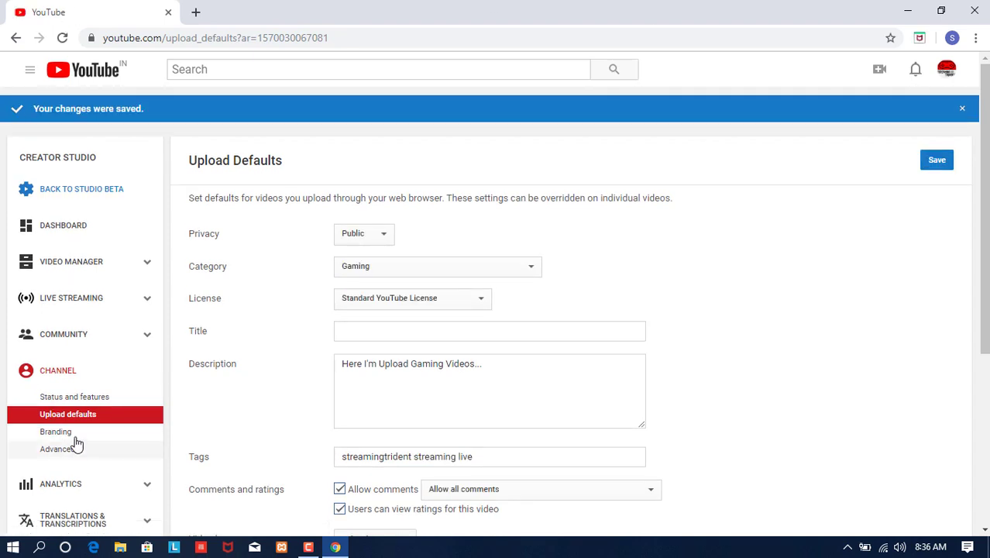
click(64, 439)
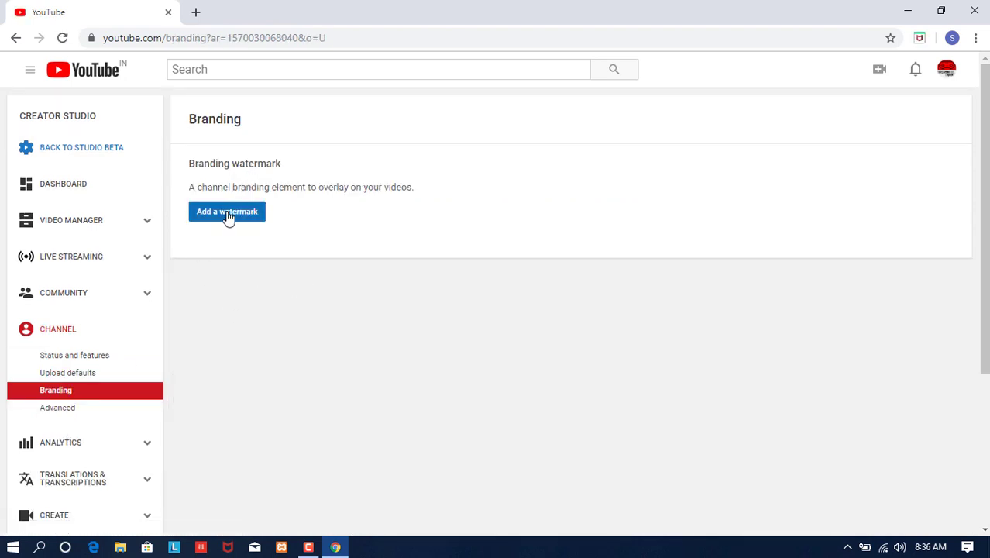
Bring up the Add a watermark dialog, then open a new browser tab.
click(228, 217)
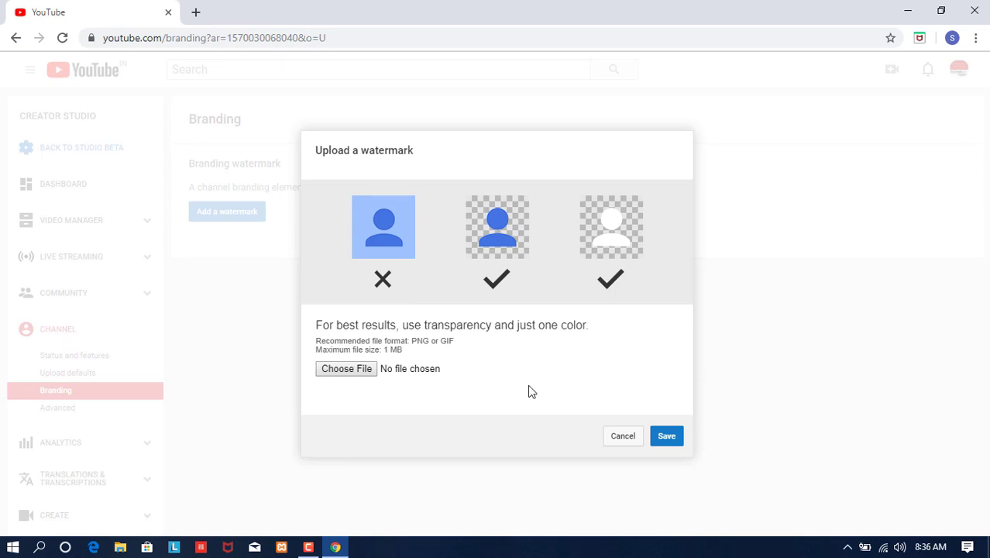
click(196, 12)
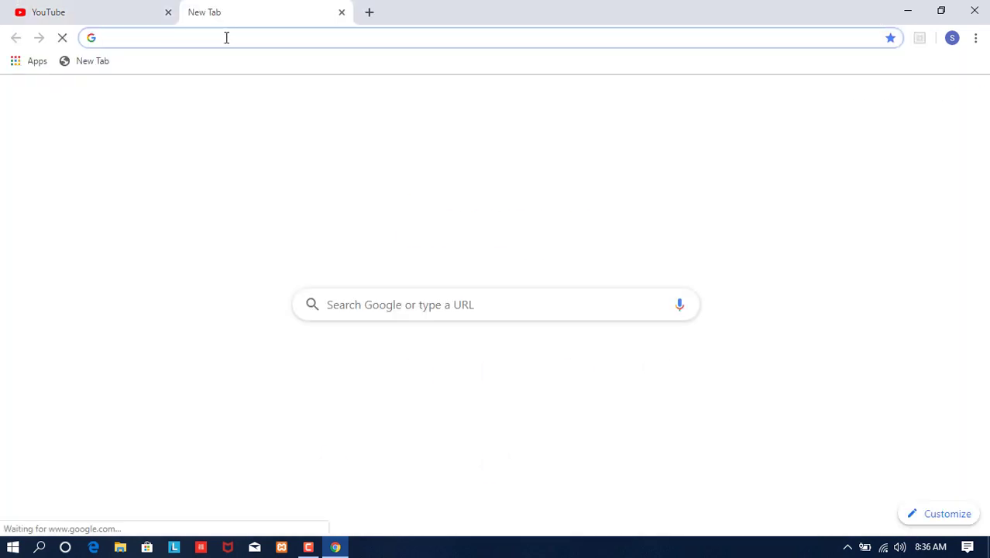
Search Google for b2sbygk and filter the results to Videos.
text(b2sbygk)
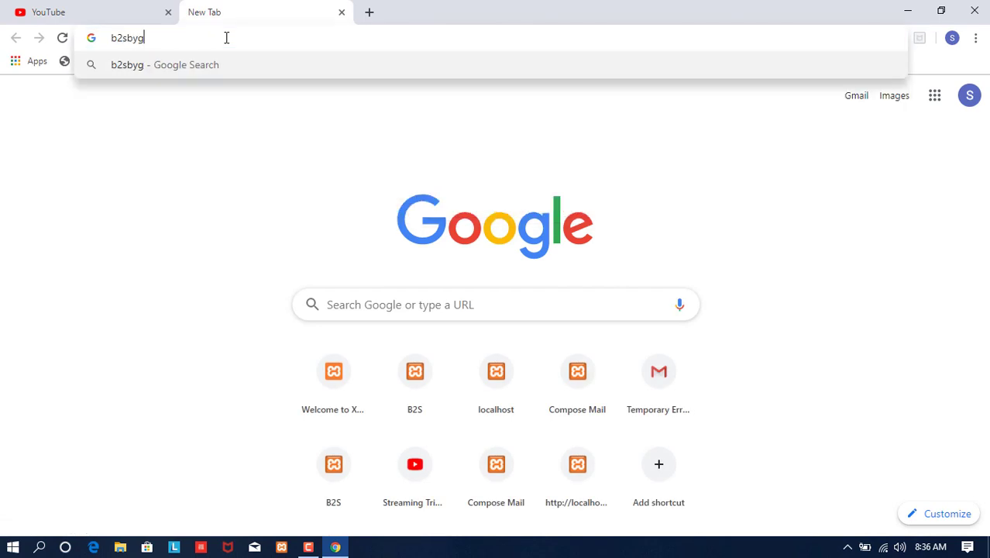
key(Return)
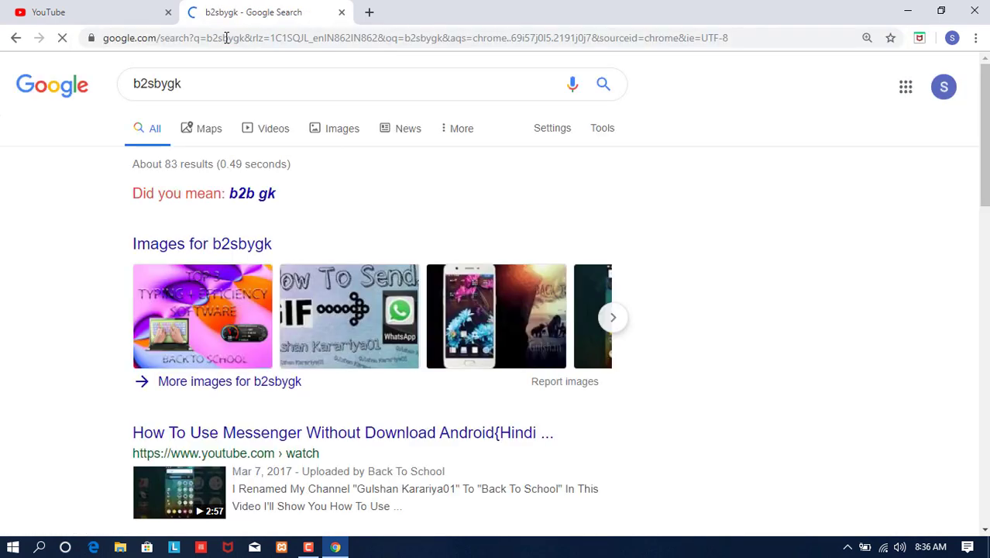
click(260, 133)
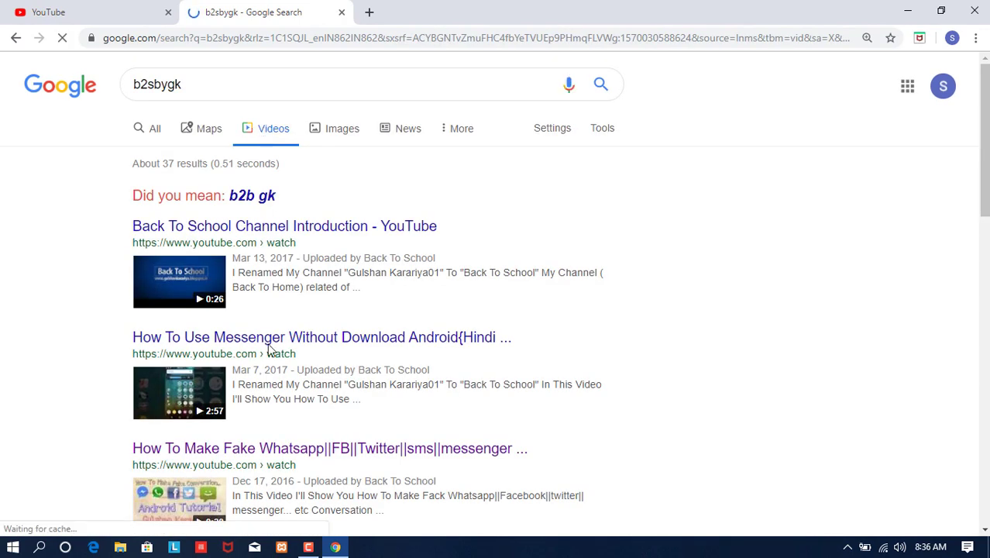
scroll(269, 342, down, 3)
scroll(260, 411, down, 3)
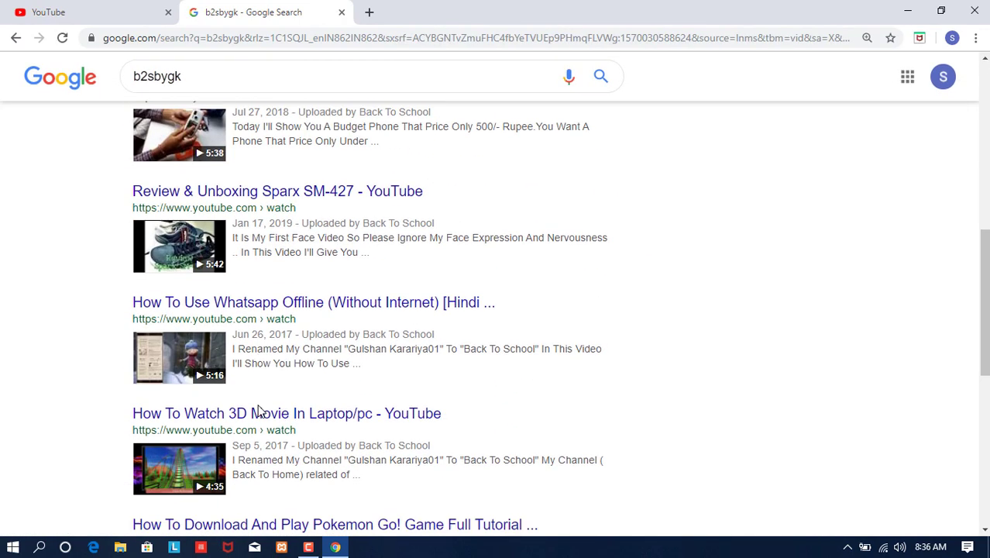
Open the How To Use Whatsapp Offline video and point out its channel watermark.
click(264, 320)
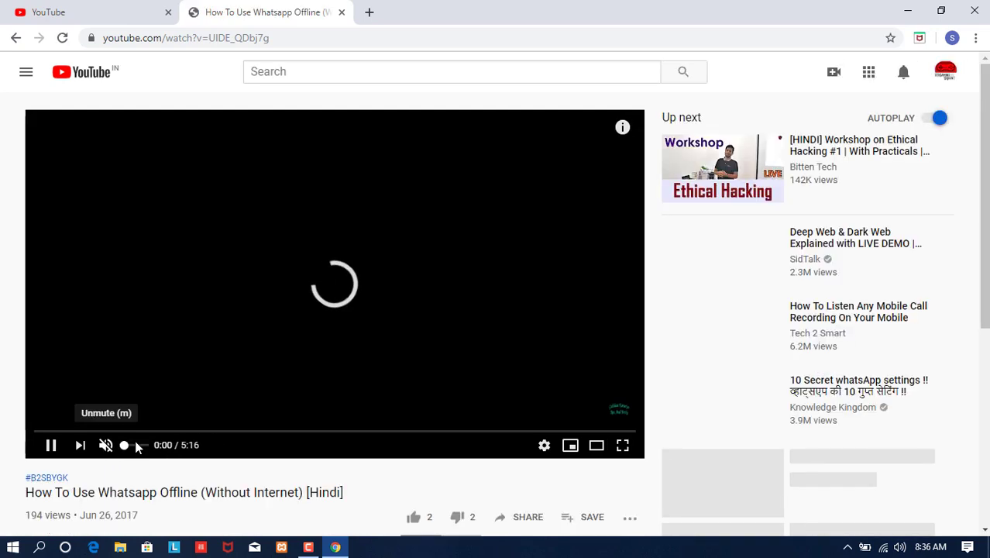
mouse_move(620, 418)
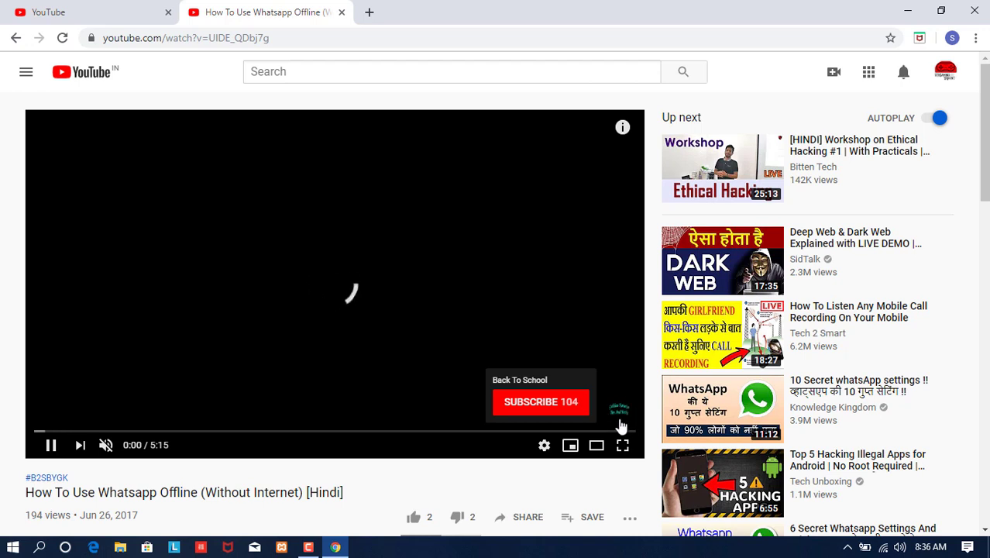
drag(601, 394, 643, 431)
drag(470, 356, 599, 429)
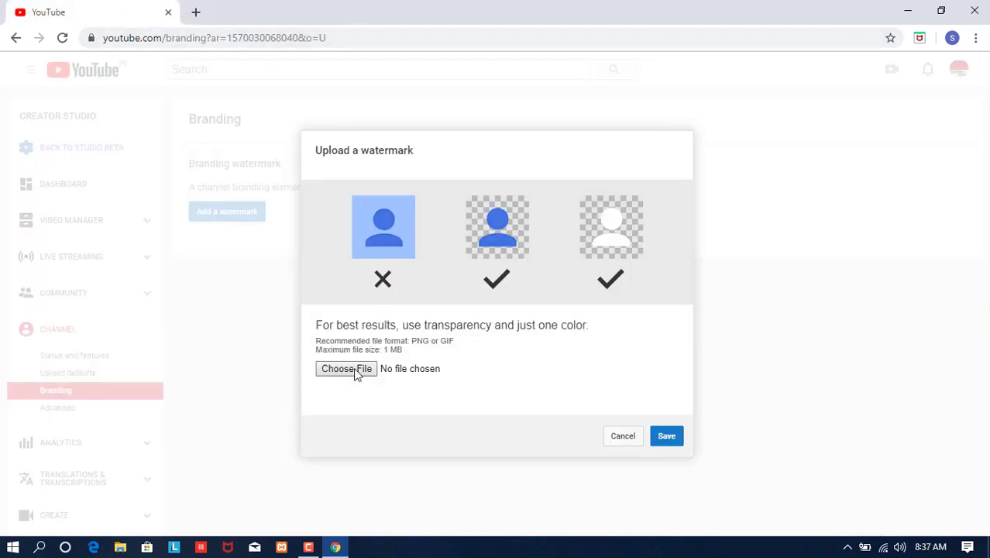
Upload 'streaming trident' from the youtube art folder as the branding watermark and save it.
click(356, 374)
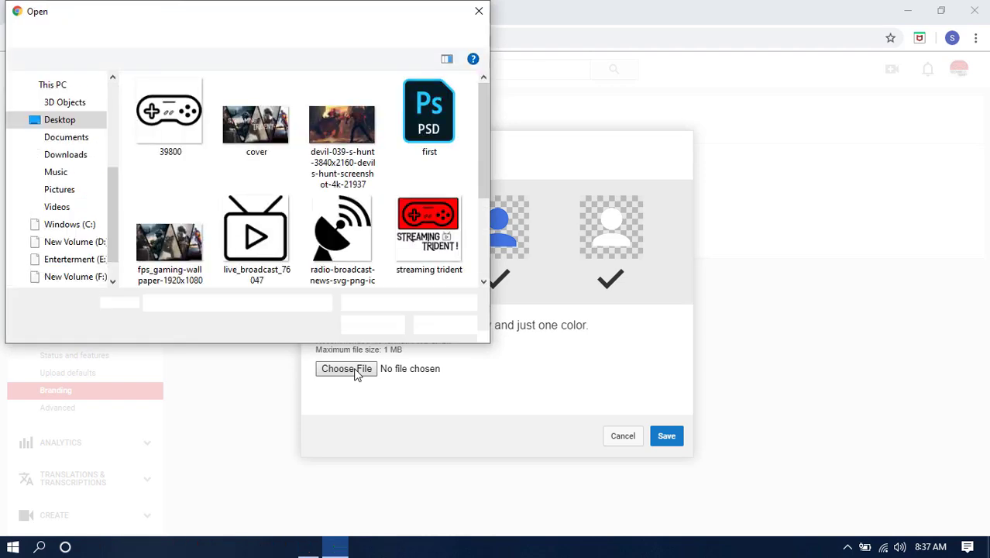
double_click(422, 231)
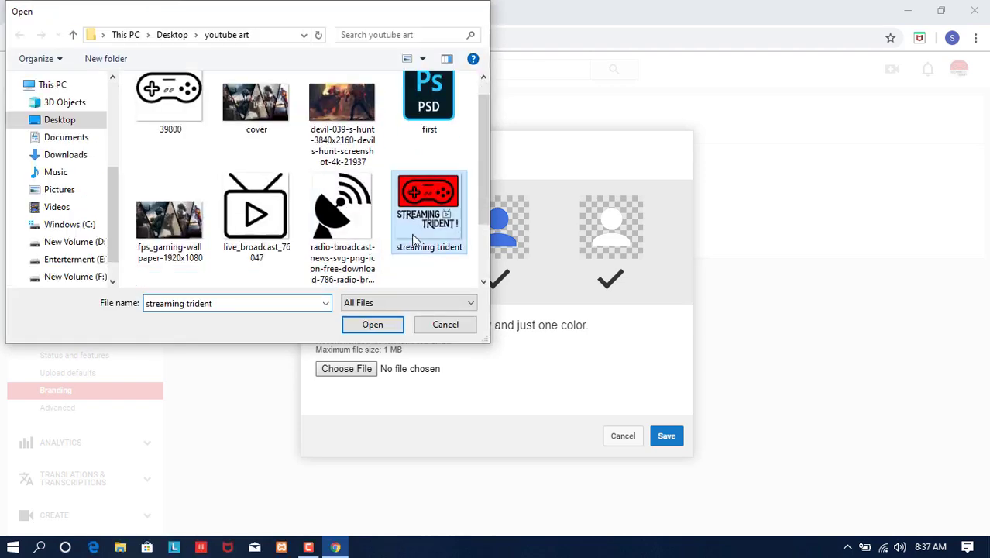
click(675, 440)
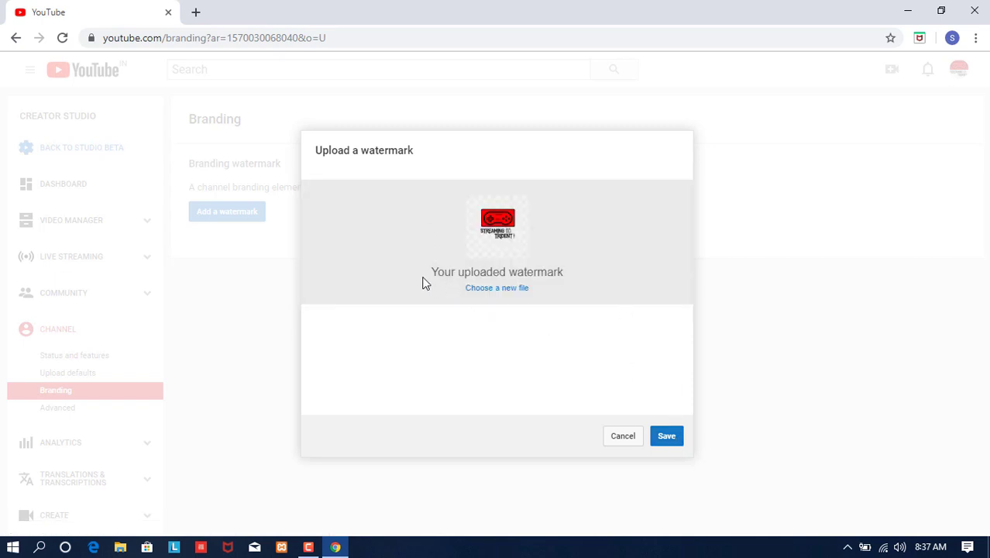
drag(432, 282, 577, 277)
click(612, 345)
click(668, 435)
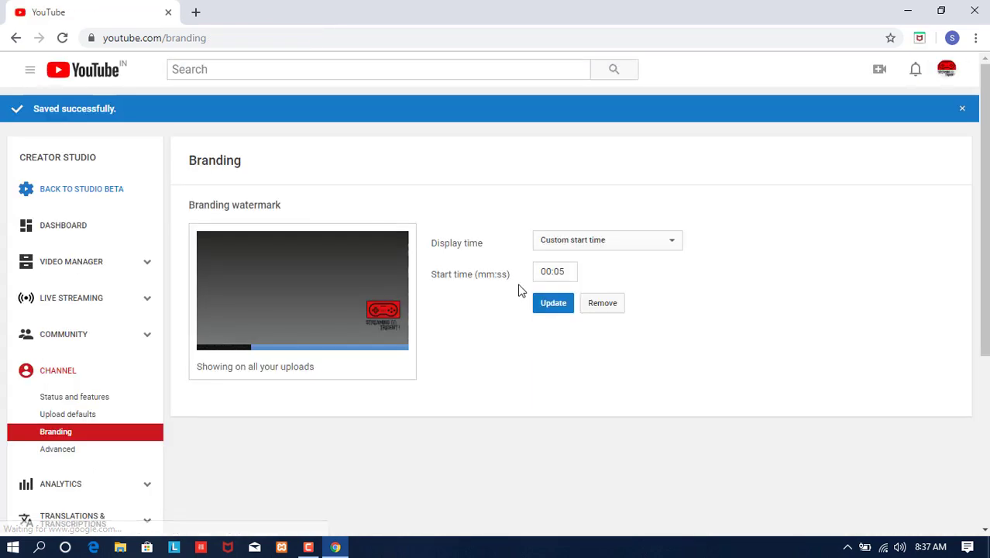
Set the watermark display time to Entire video and apply the update.
click(575, 244)
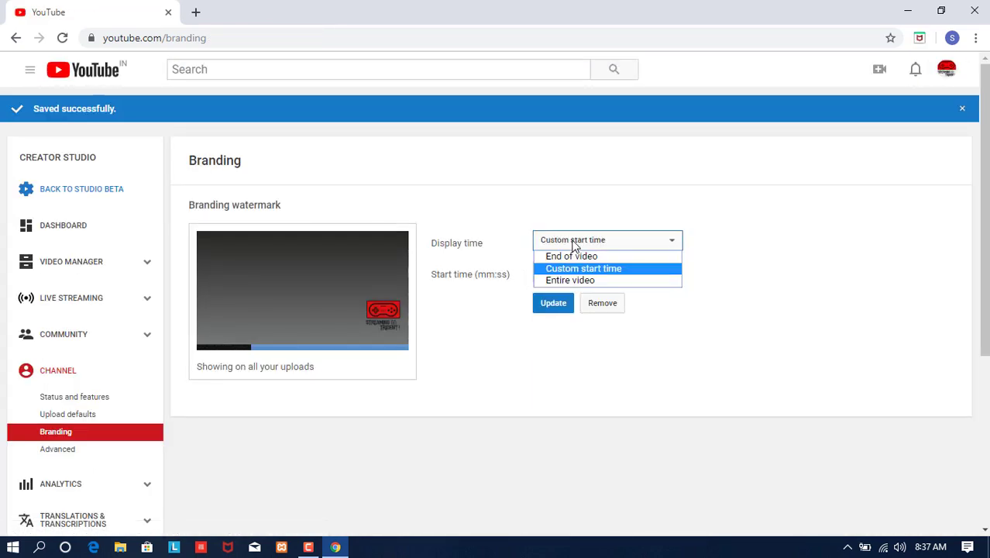
click(581, 281)
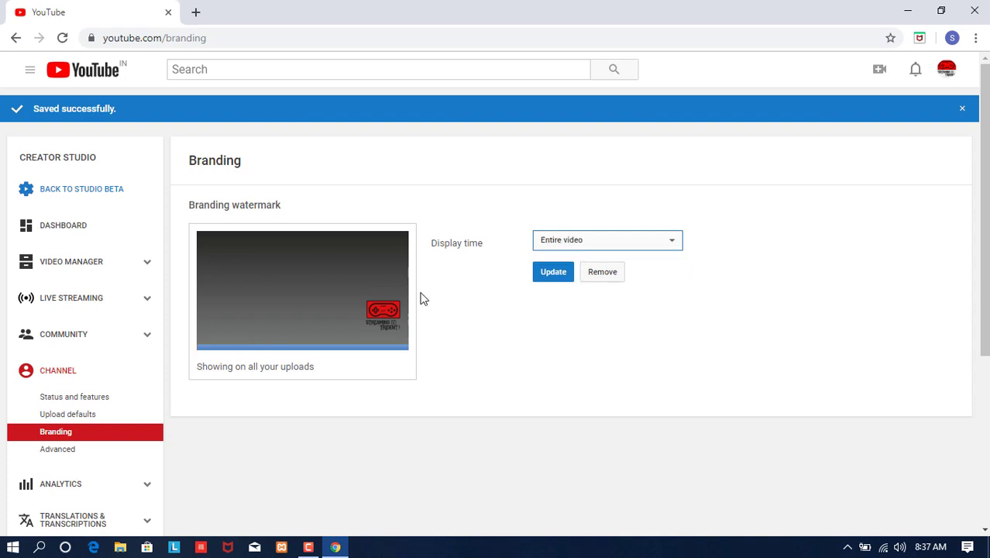
click(575, 246)
click(574, 258)
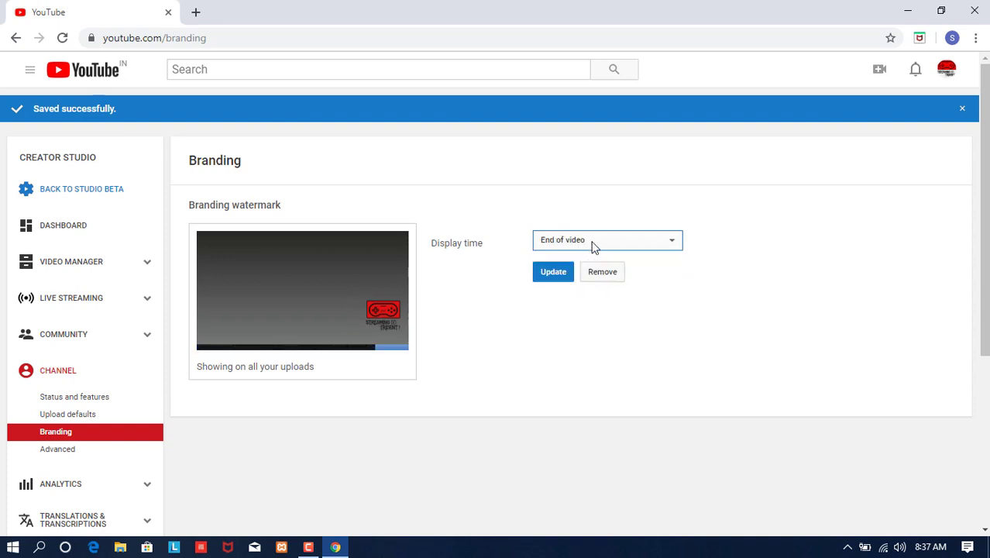
click(594, 246)
click(596, 269)
click(595, 246)
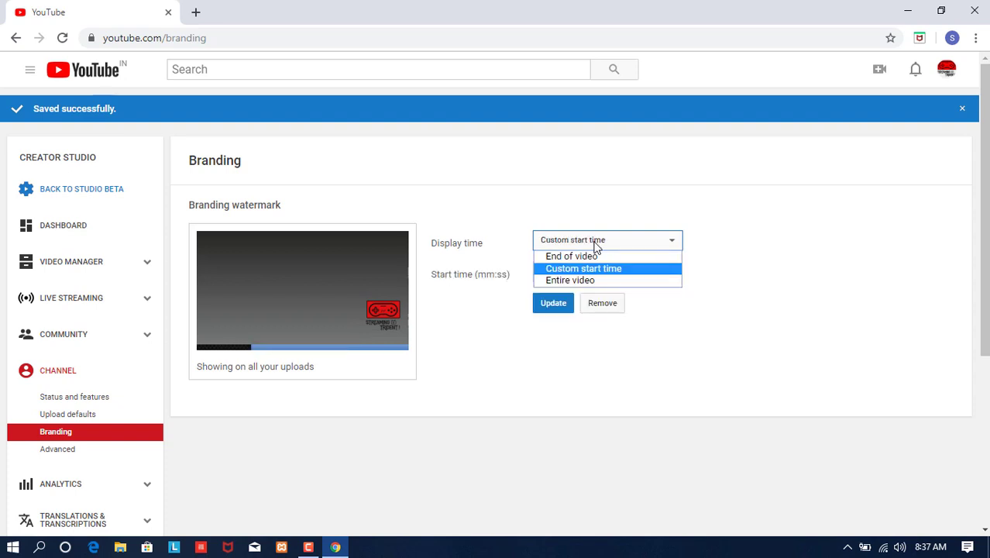
click(590, 279)
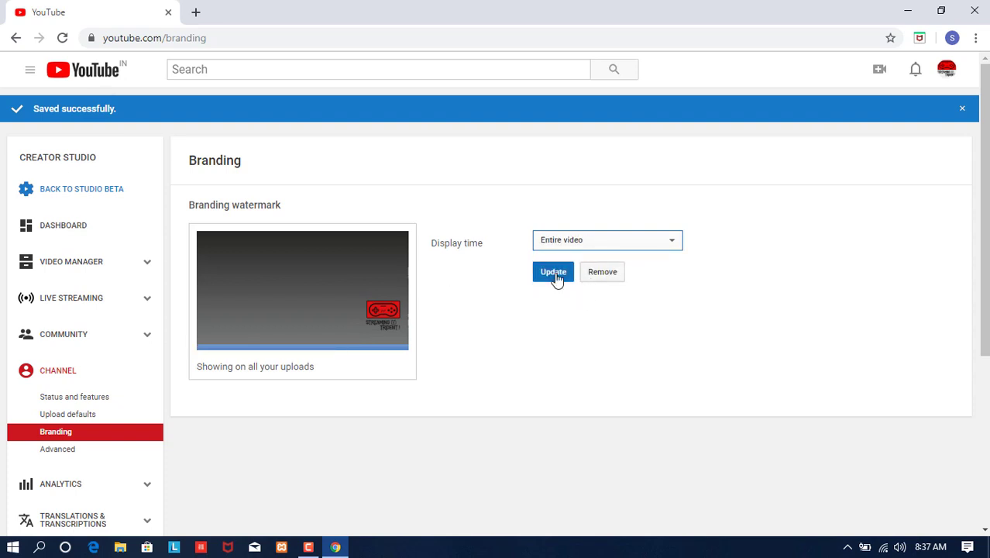
click(555, 272)
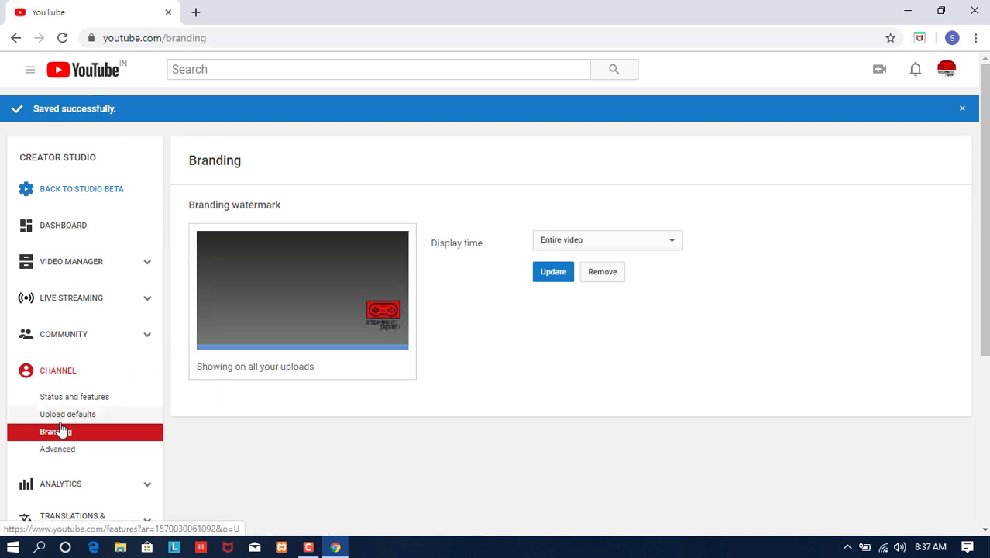
Save the Channel > Advanced settings page, then go back to the channel Dashboard.
click(67, 452)
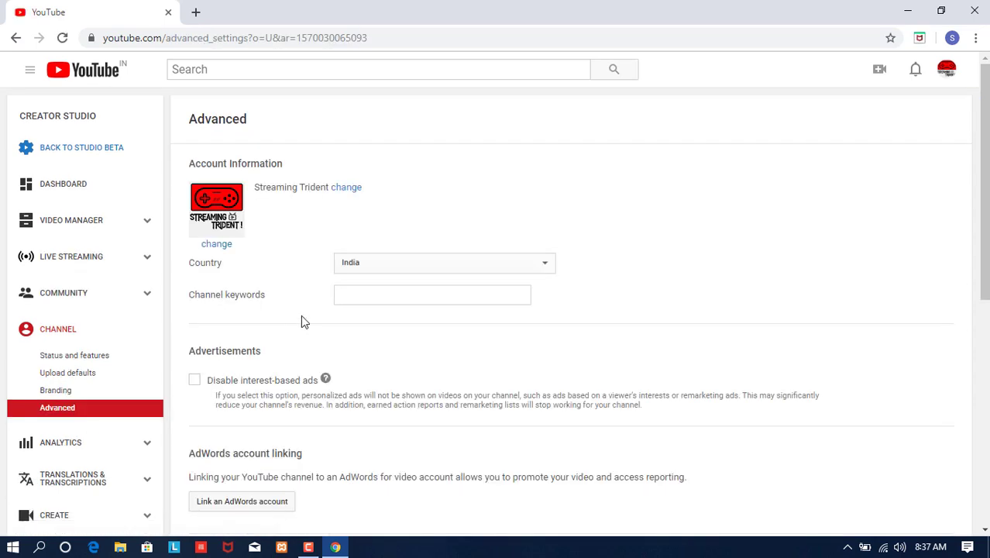
click(400, 292)
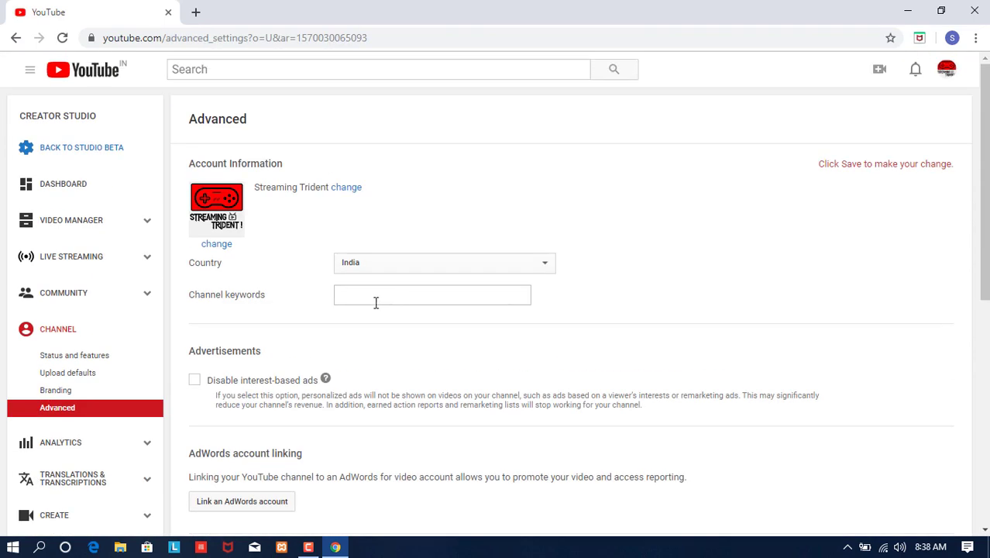
click(376, 302)
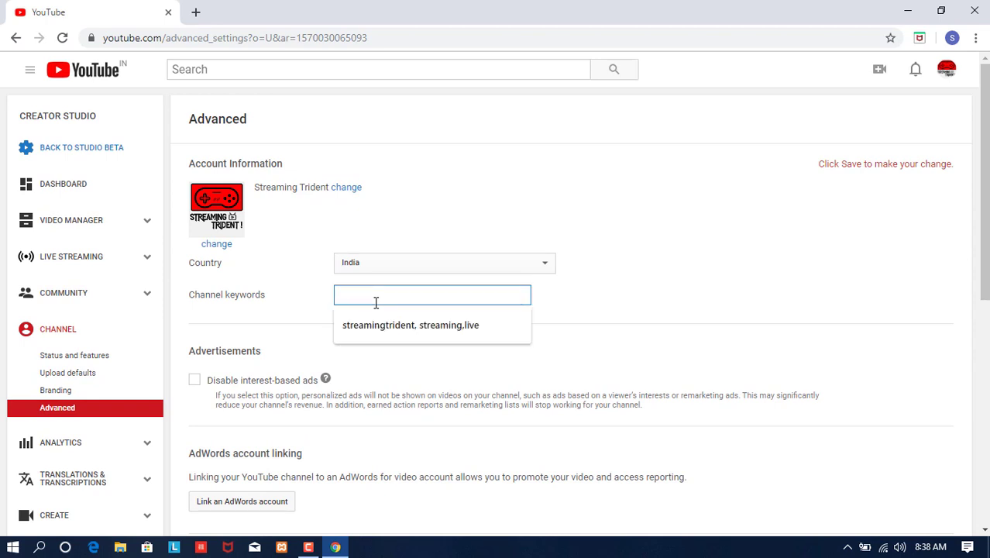
click(588, 284)
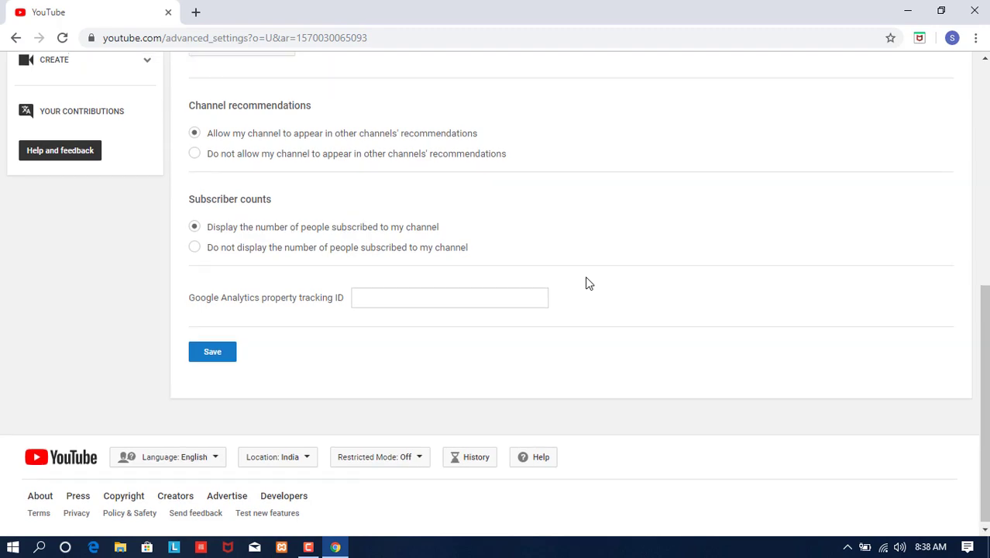
scroll(588, 284, down, 2)
scroll(585, 278, down, 4)
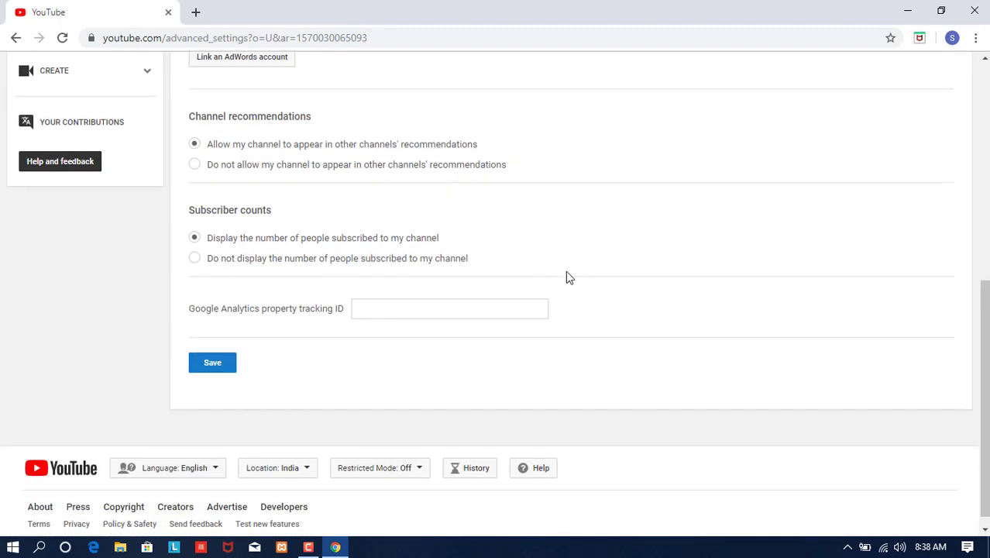
scroll(262, 190, up, 2)
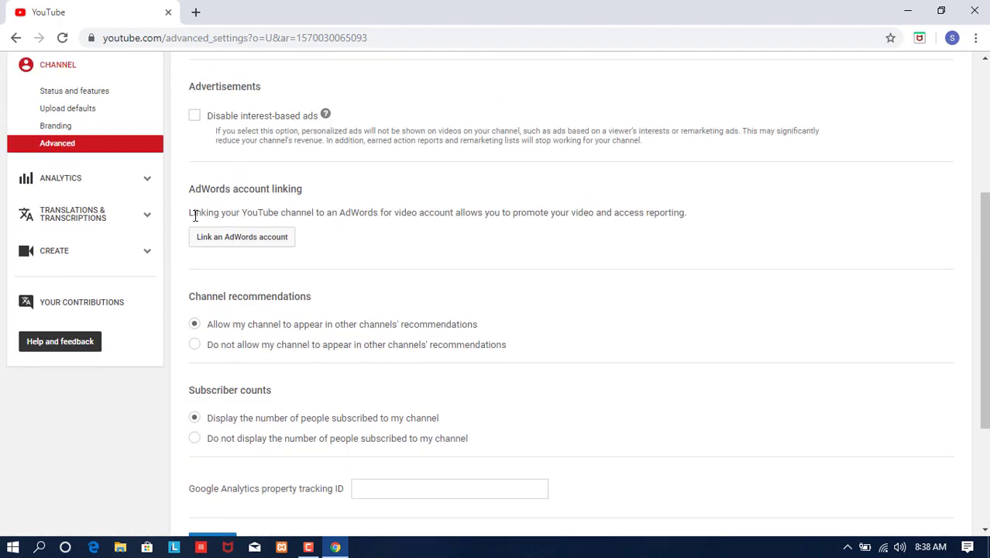
mouse_move(180, 224)
mouse_down()
mouse_move(361, 282)
mouse_move(340, 254)
mouse_up()
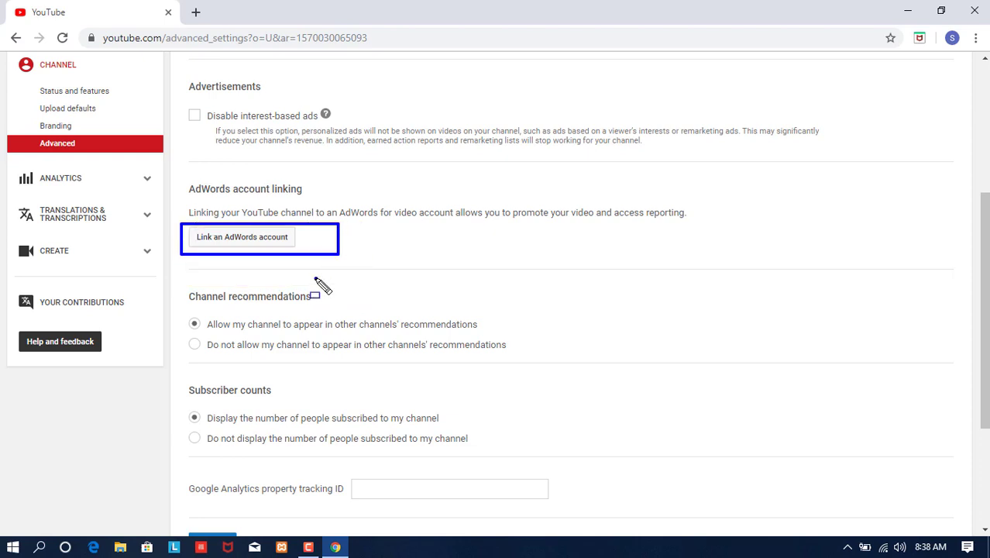
scroll(318, 283, down, 3)
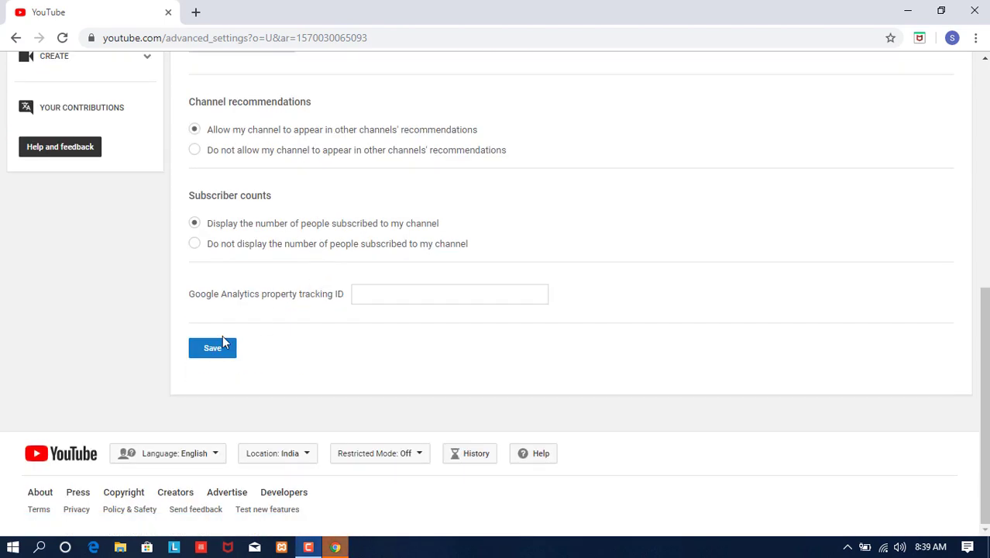
click(211, 353)
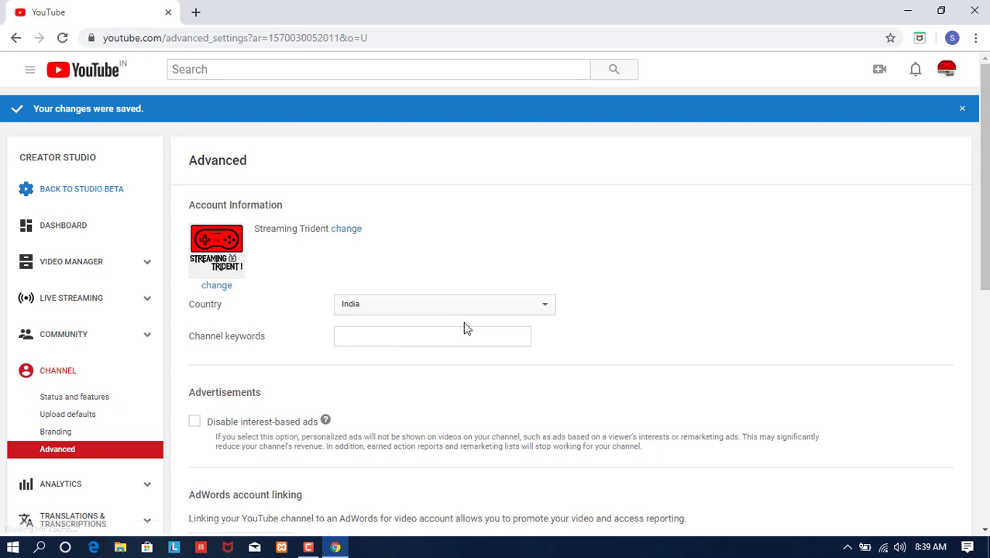
click(80, 231)
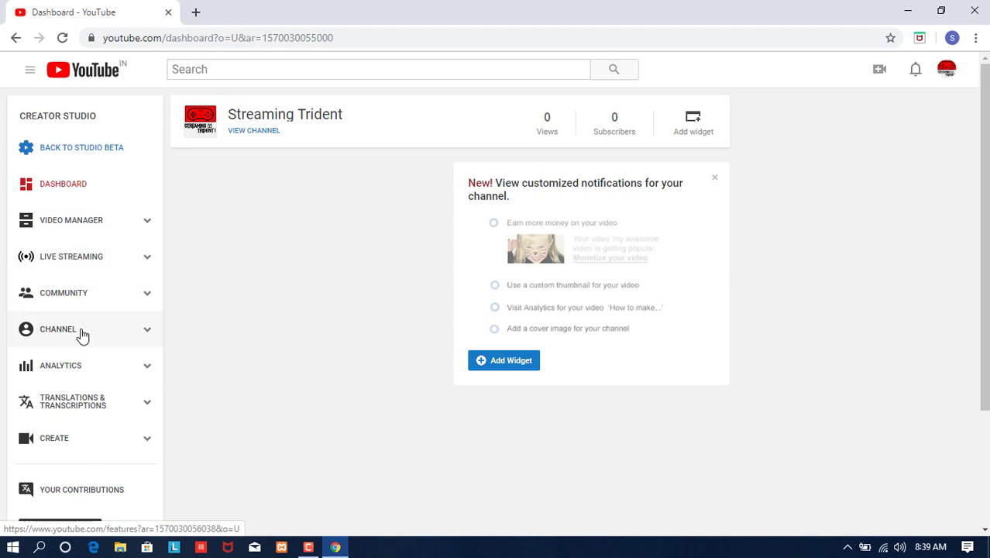
Open the Live Streaming section and start setup from the Go live splash page.
click(119, 262)
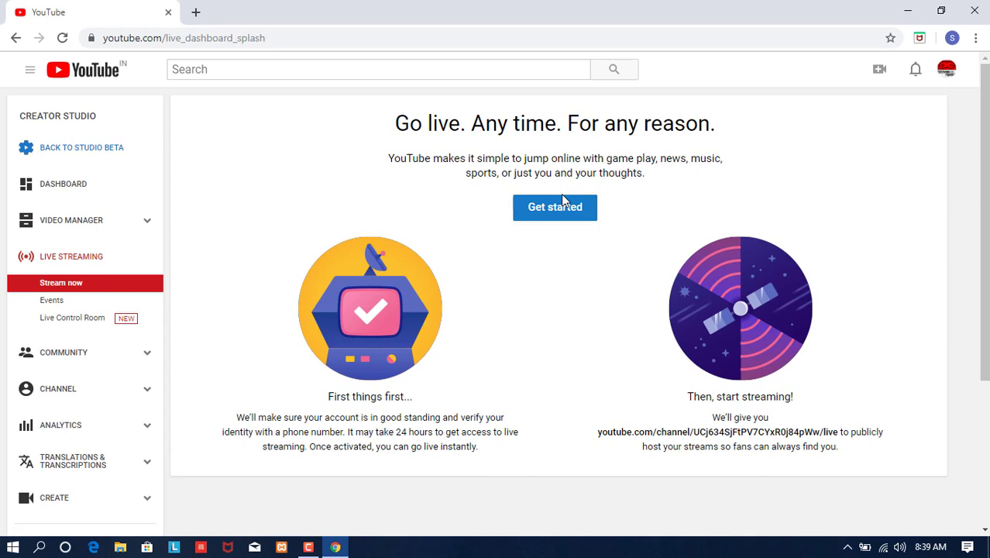
click(555, 216)
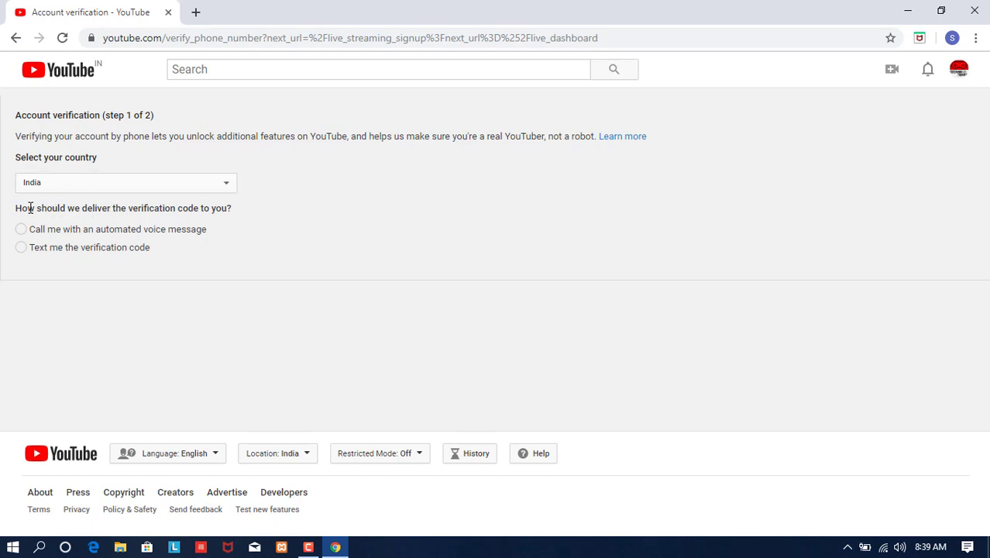
Request the verification code by text message, entering the account's phone number.
drag(23, 206, 243, 204)
click(244, 205)
click(21, 249)
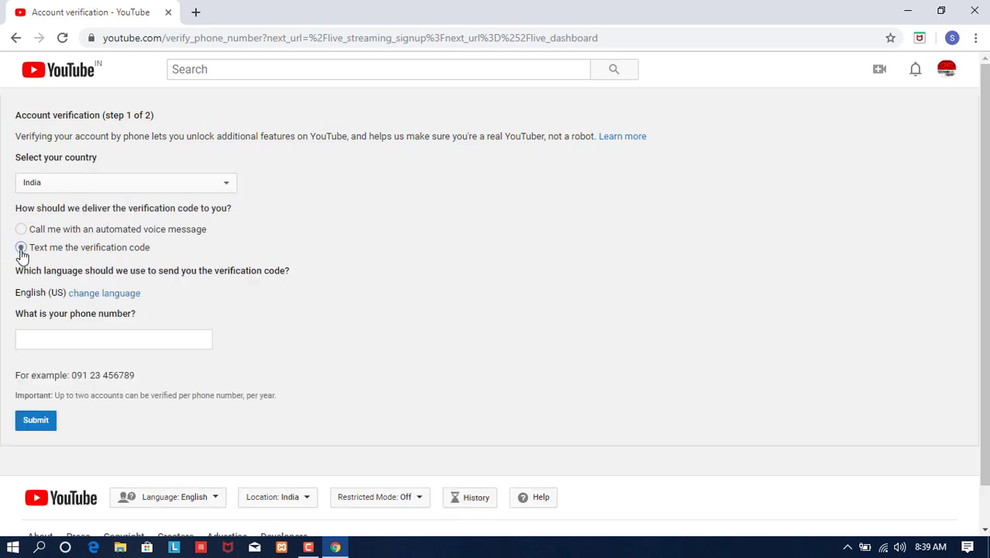
click(102, 343)
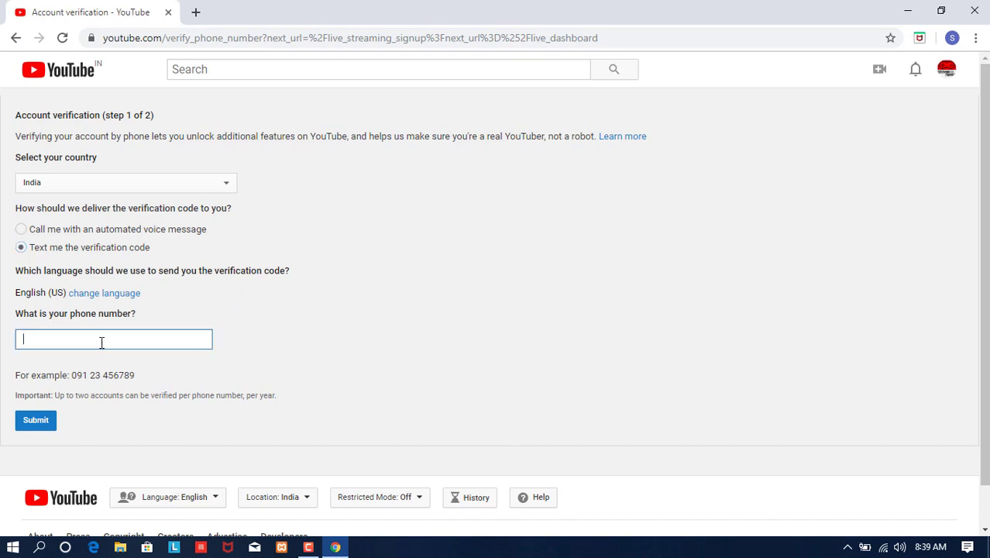
key(ctrl+v)
click(41, 423)
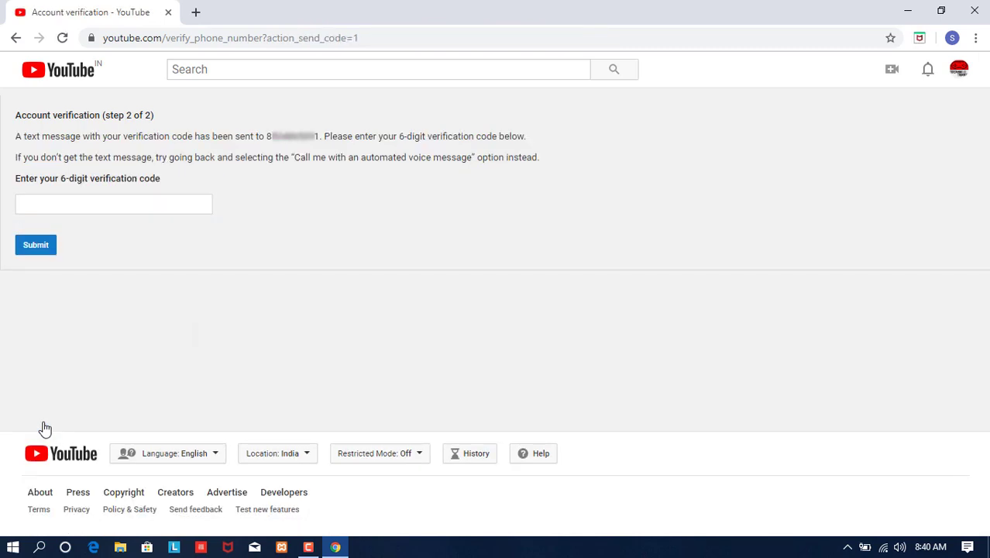
Enter the texted 6-digit verification code, submit it, and continue to live streaming.
click(107, 208)
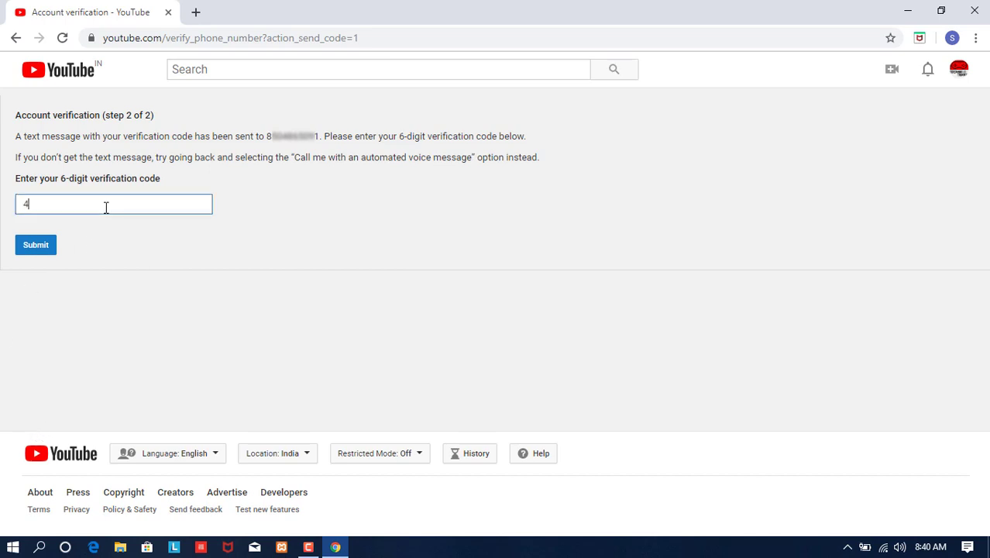
click(50, 245)
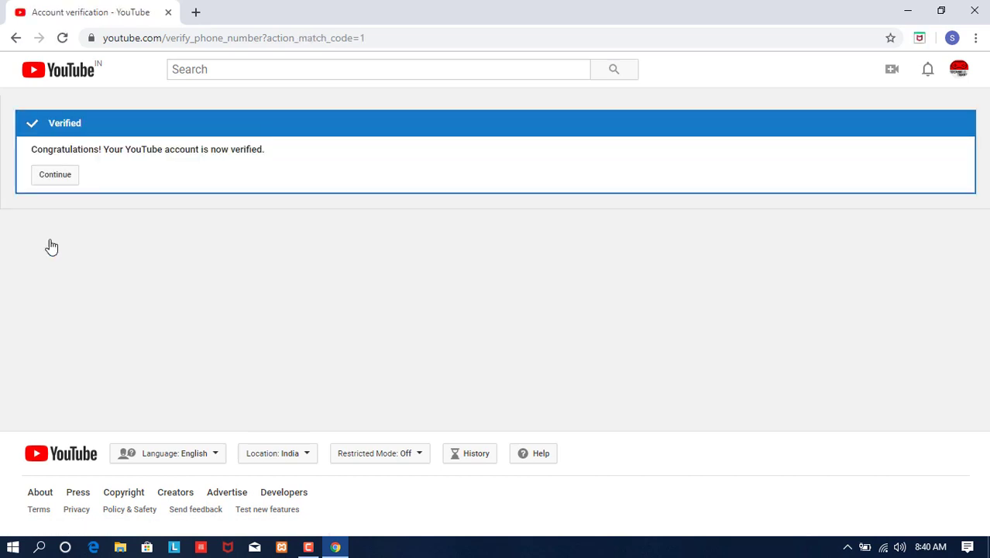
click(61, 182)
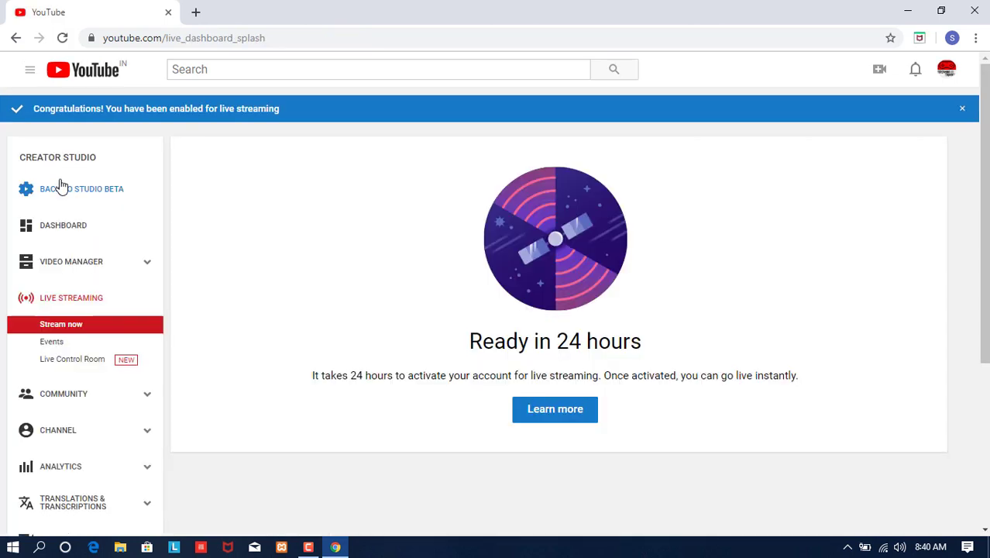
Highlight the 'Ready in 24 hours' activation notice, then return to the channel Dashboard.
drag(467, 341, 652, 358)
click(625, 358)
drag(359, 376, 474, 378)
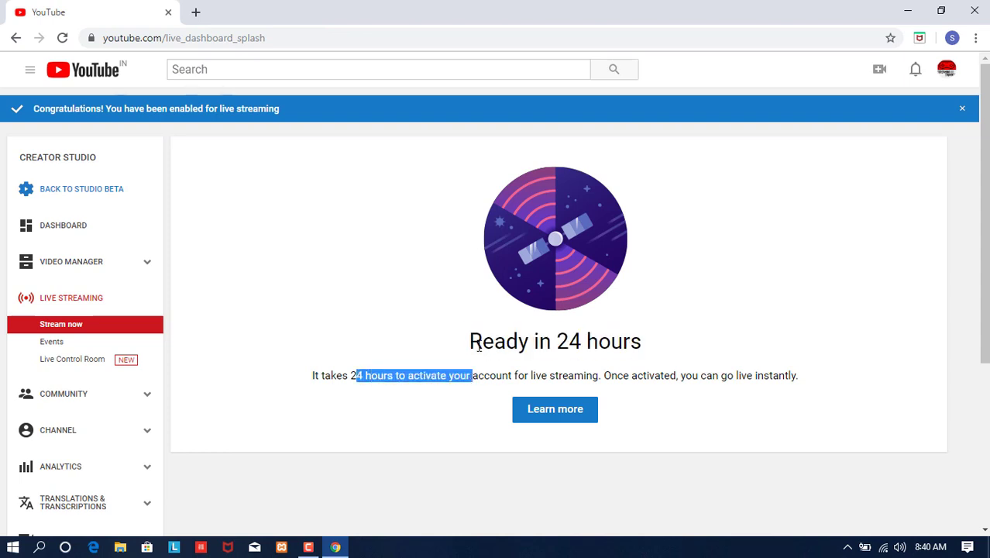
drag(471, 344, 661, 365)
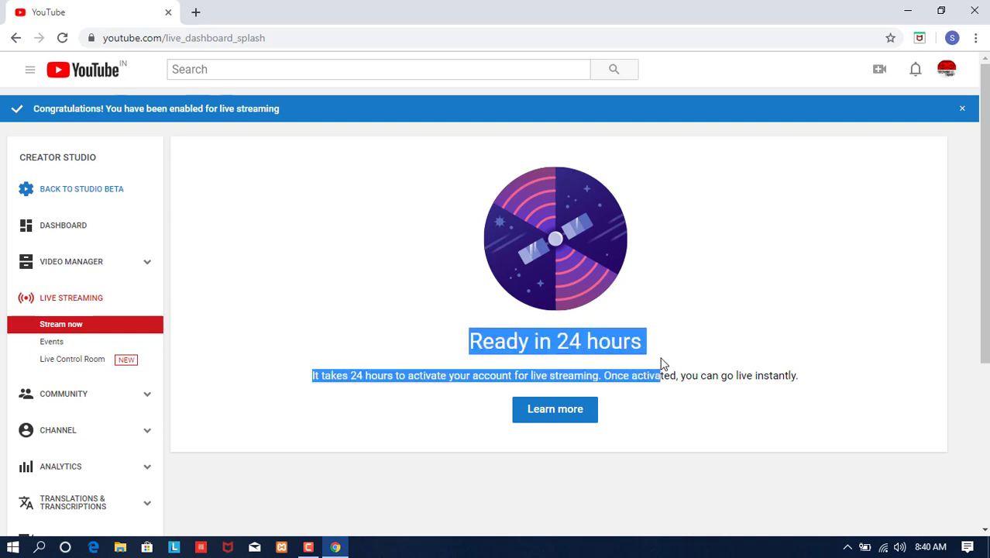
click(773, 377)
drag(312, 383, 470, 377)
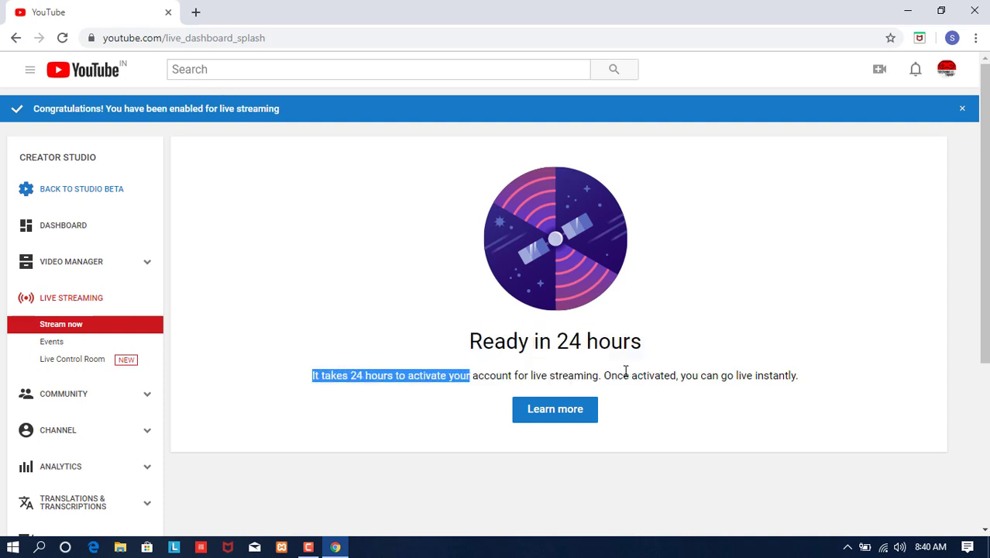
drag(626, 371, 629, 376)
click(895, 383)
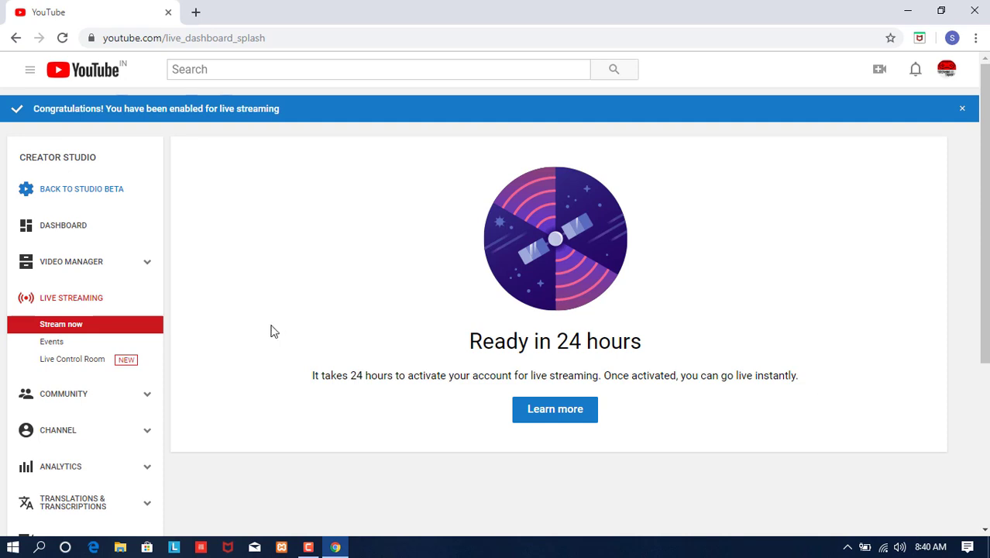
click(74, 233)
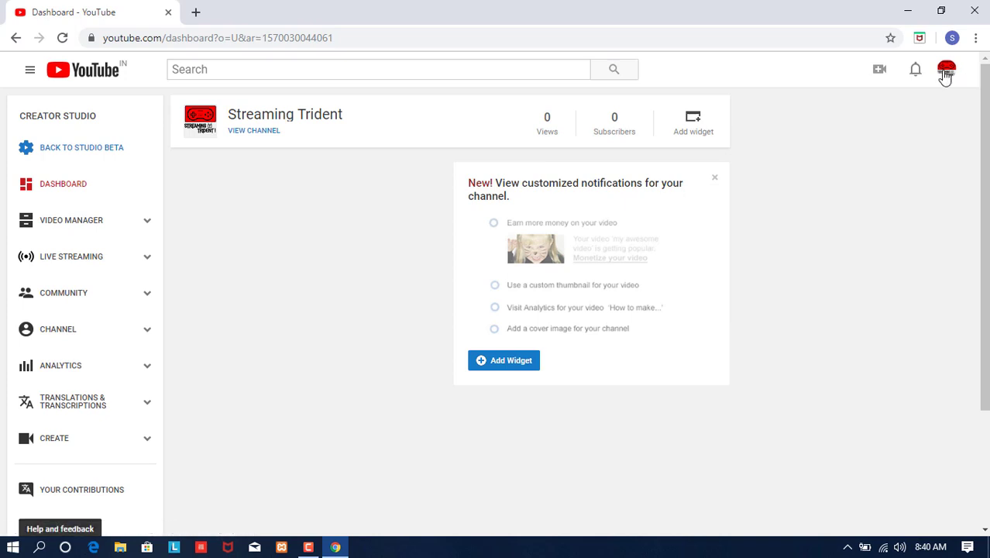
Enter the youtube.com/user channel address to open the public Streaming Trident channel page.
double_click(353, 38)
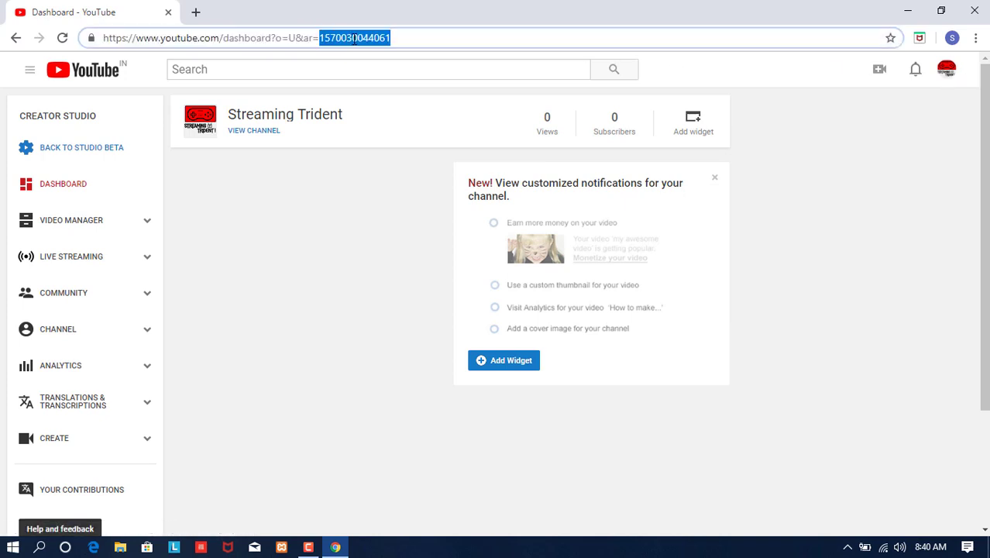
click(353, 38)
text(fy)
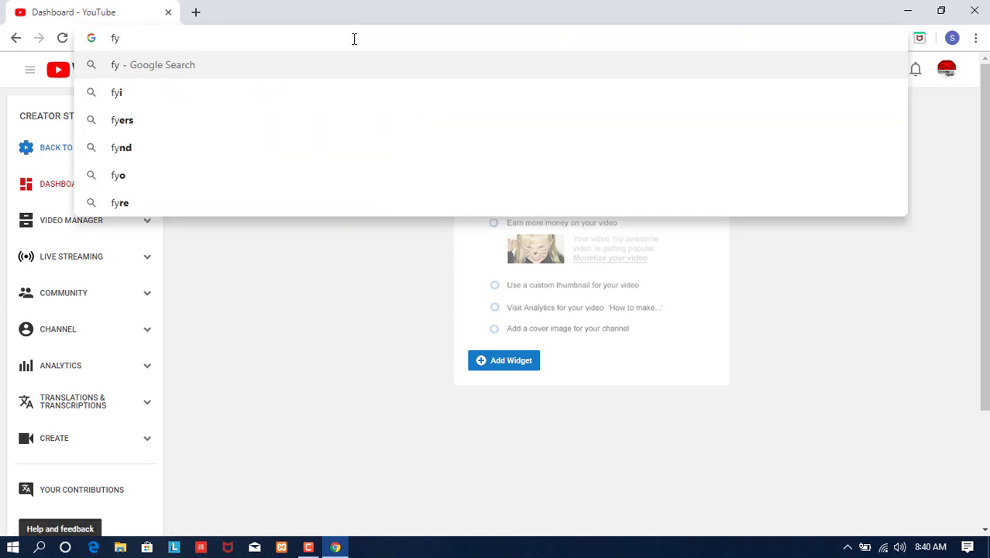
key(BackSpace)
key(BackSpace)
text(youtub)
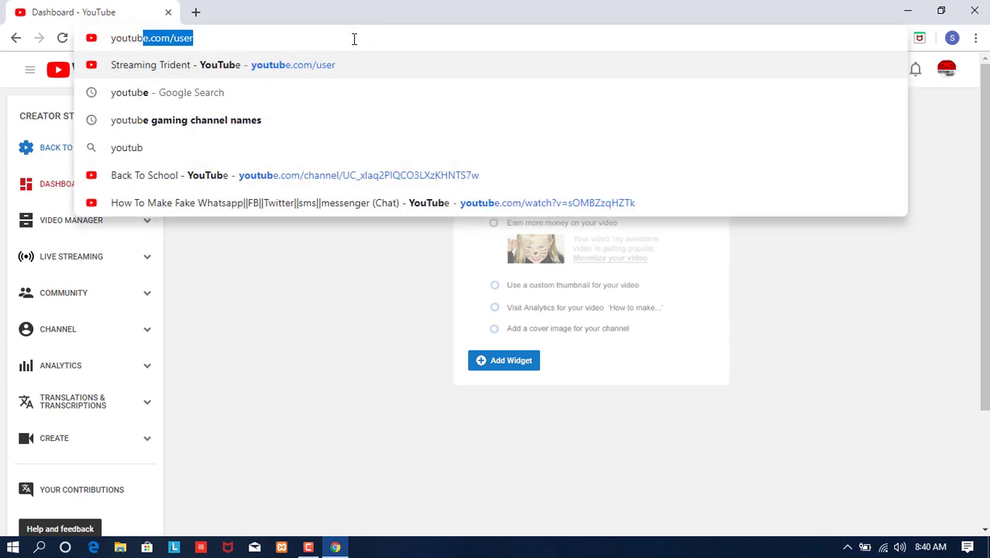
key(Return)
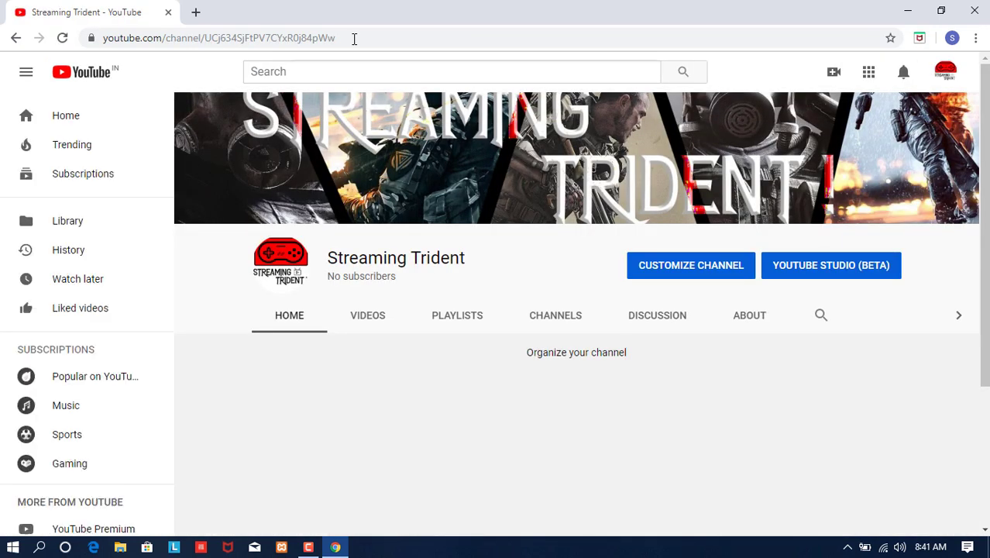
scroll(419, 395, down, 3)
scroll(416, 393, up, 3)
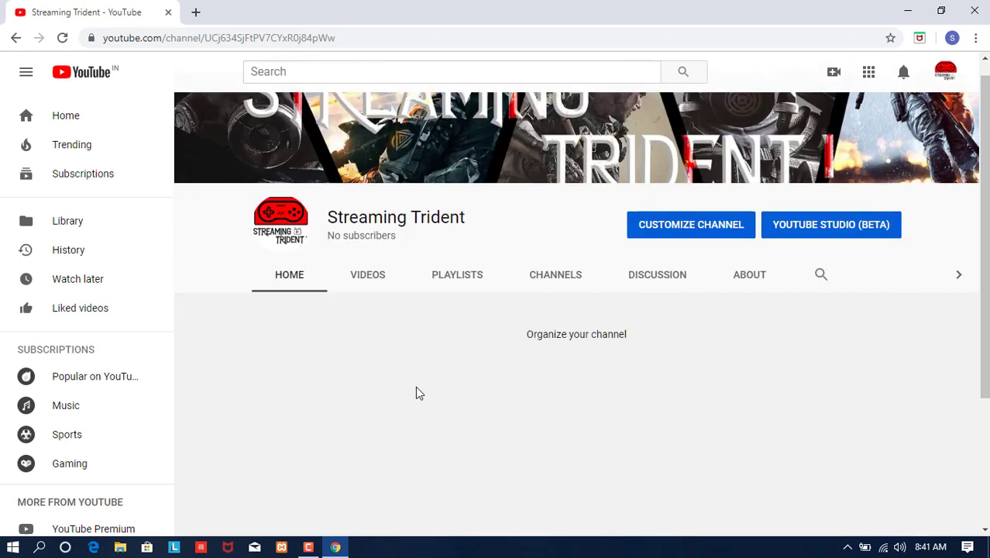
mouse_move(772, 136)
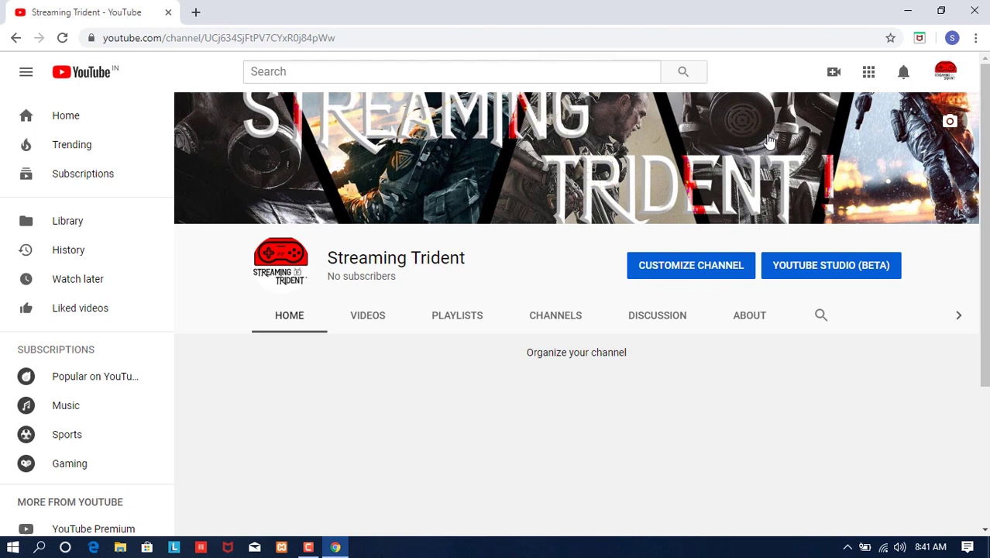
click(307, 549)
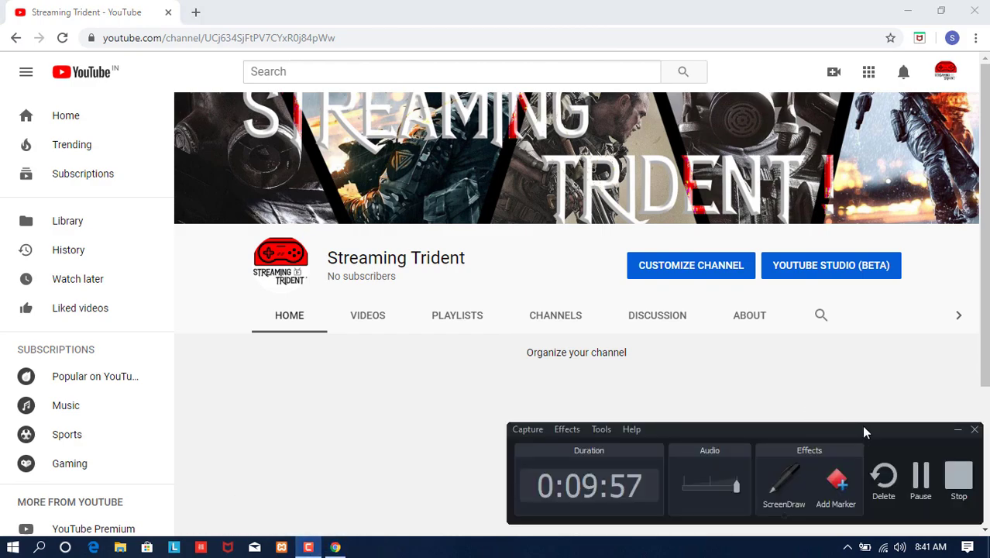